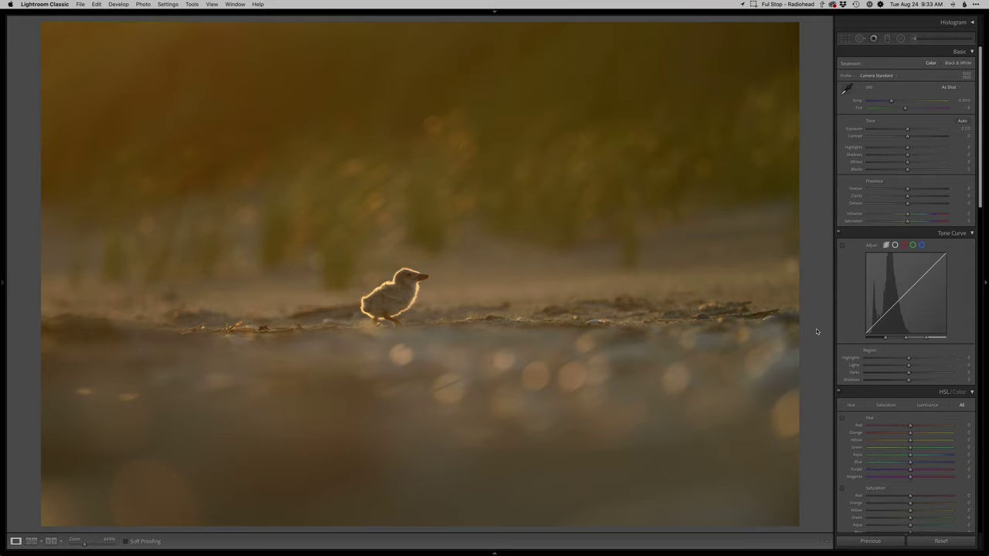
Crop the photo tighter, placing the chick near the lower-left thirds intersection, and straighten it with an angle of 0.35.
key(r)
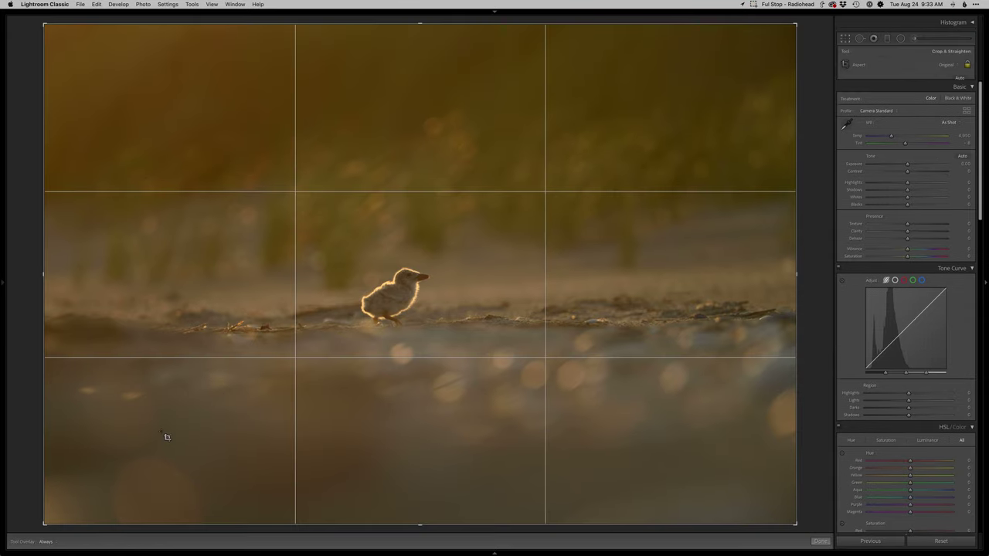
drag(45, 524, 111, 494)
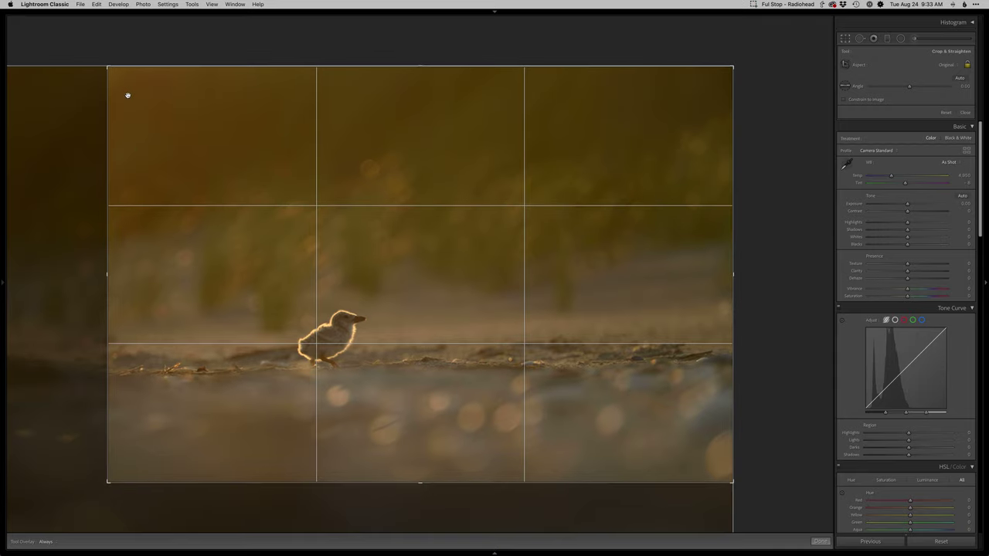
drag(108, 68, 129, 72)
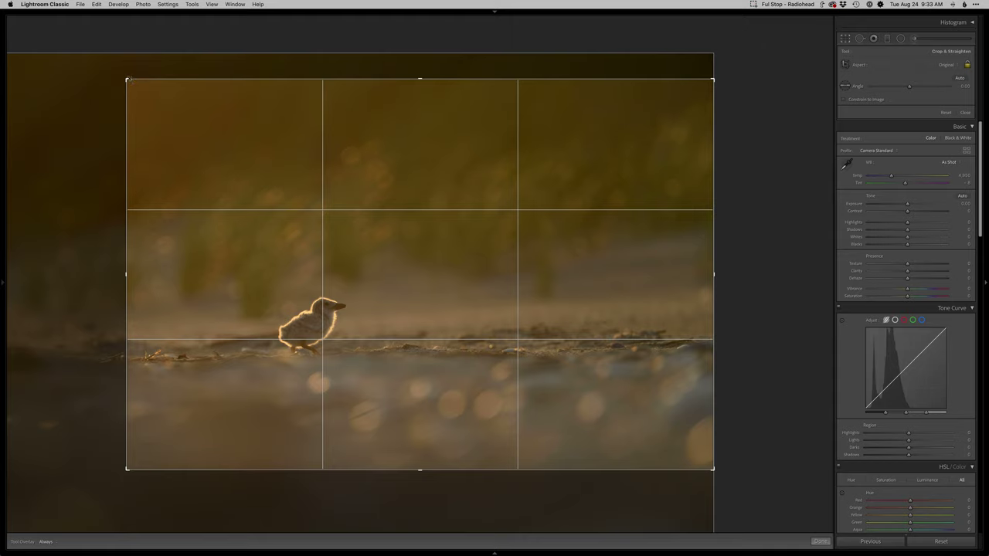
drag(482, 311, 482, 310)
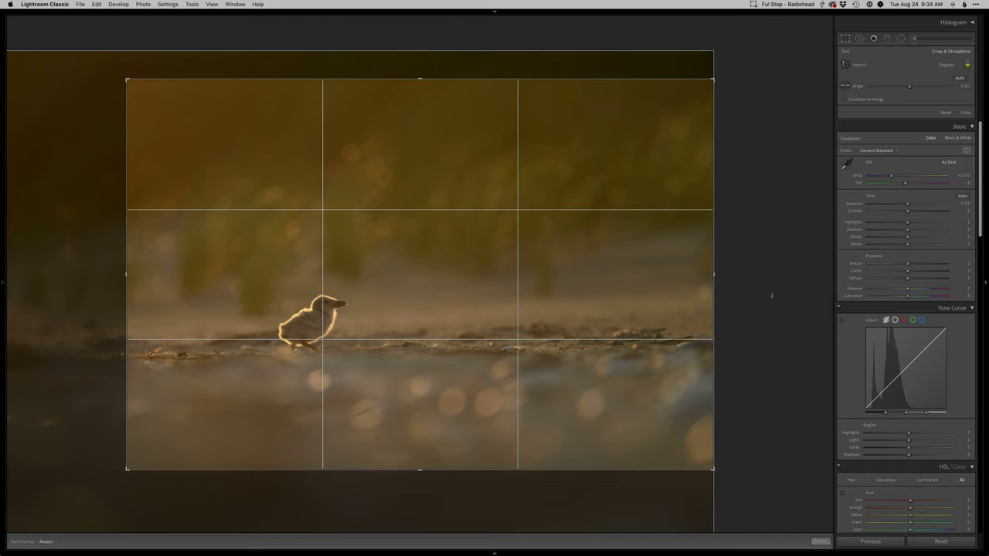
drag(773, 296, 774, 299)
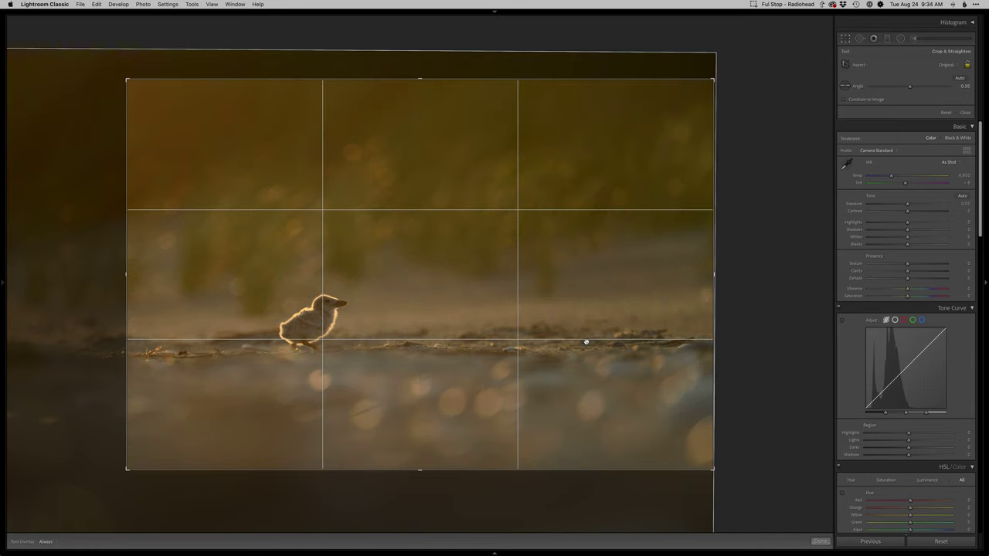
key(Return)
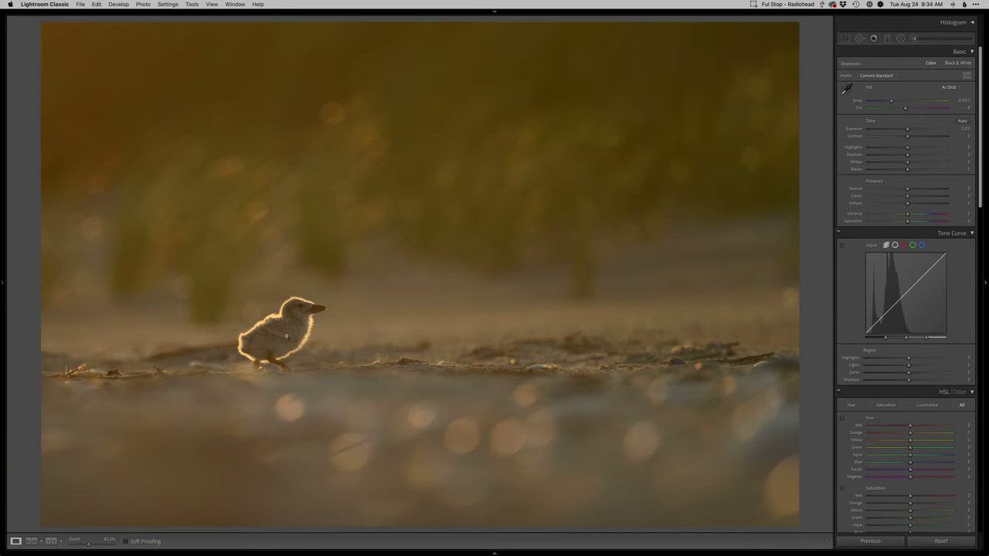
Warm the white balance to a temperature of 5,150 and raise the exposure to +0.20.
click(400, 412)
key(=)
key(=)
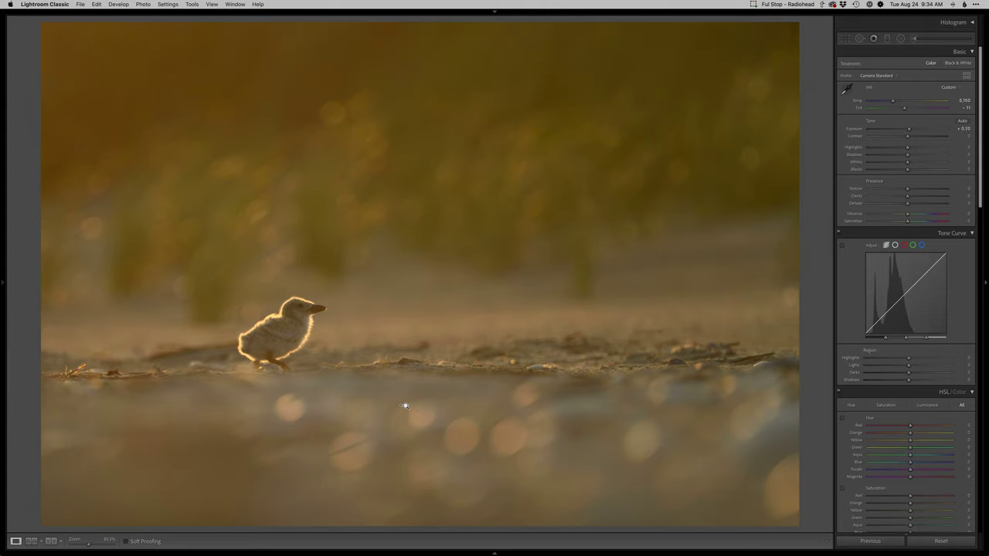
Lower the blacks to -50.
key(-)
key(-)
key(-)
key(-)
key(-)
key(-)
key(-)
key(-)
key(-)
key(-)
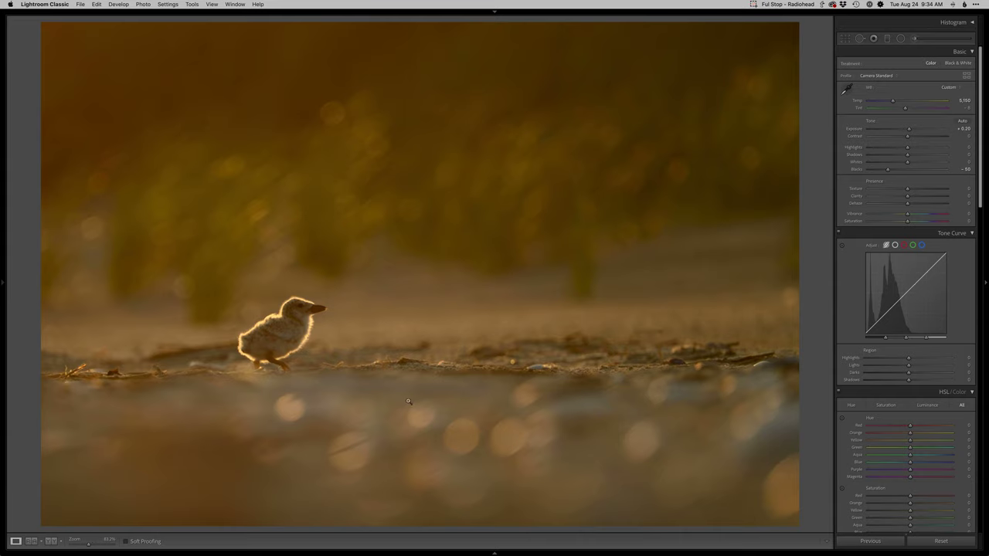
Darken the foreground below the chick with a graduated filter set to -0.20 exposure.
key(m)
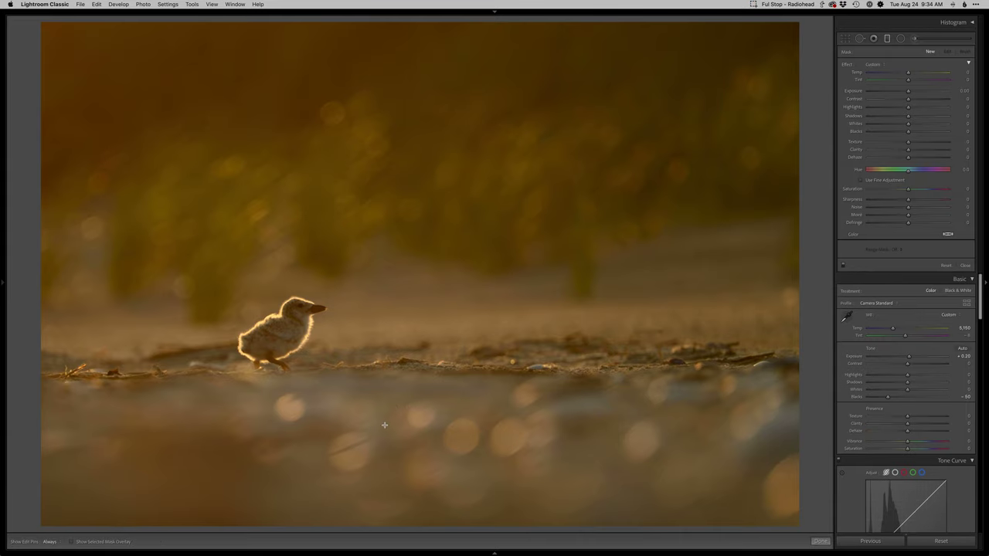
drag(386, 417, 387, 332)
drag(908, 91, 905, 92)
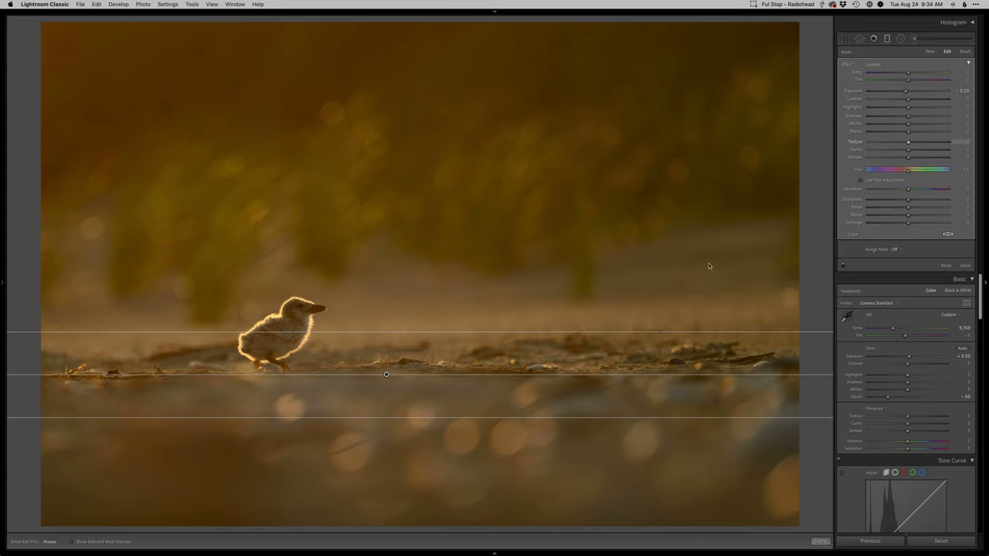
key(m)
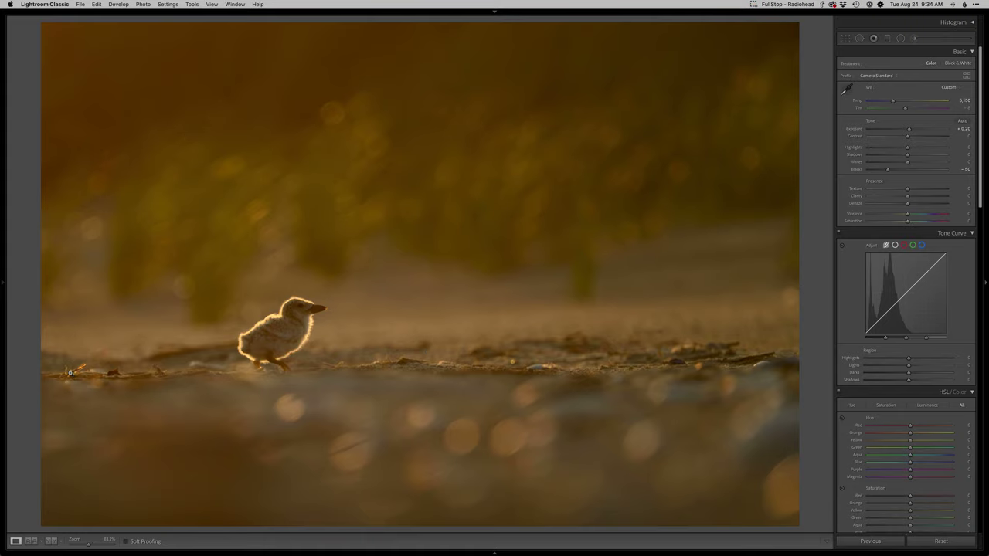
Open the photo in Photoshop and clone out the small clump and pale spot on the ground behind the chick.
key(super+e)
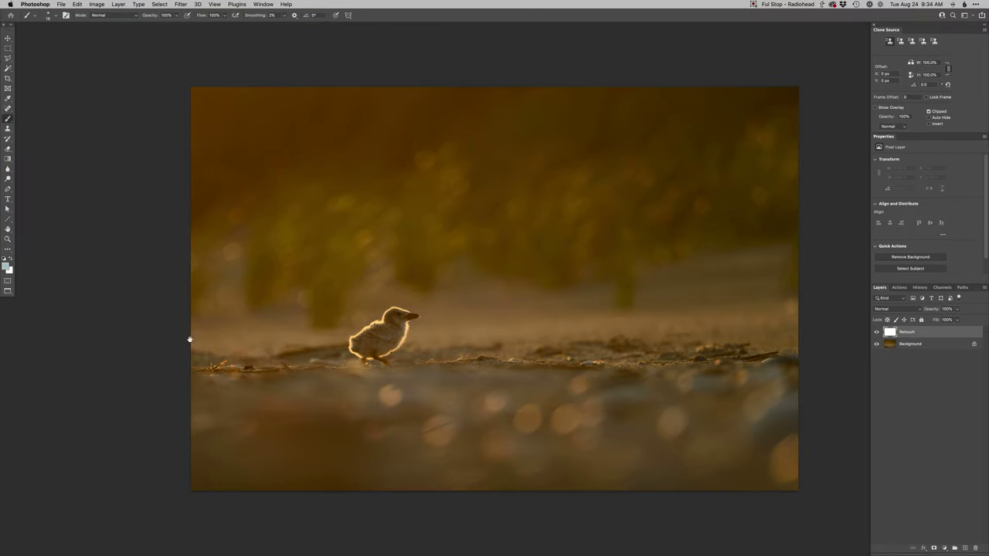
scroll(187, 338, up, 5)
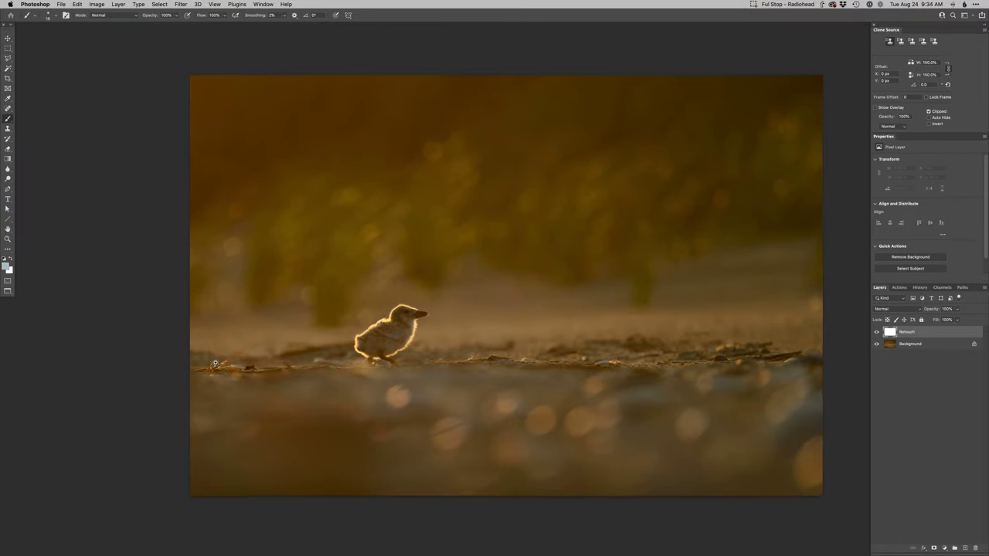
key(s)
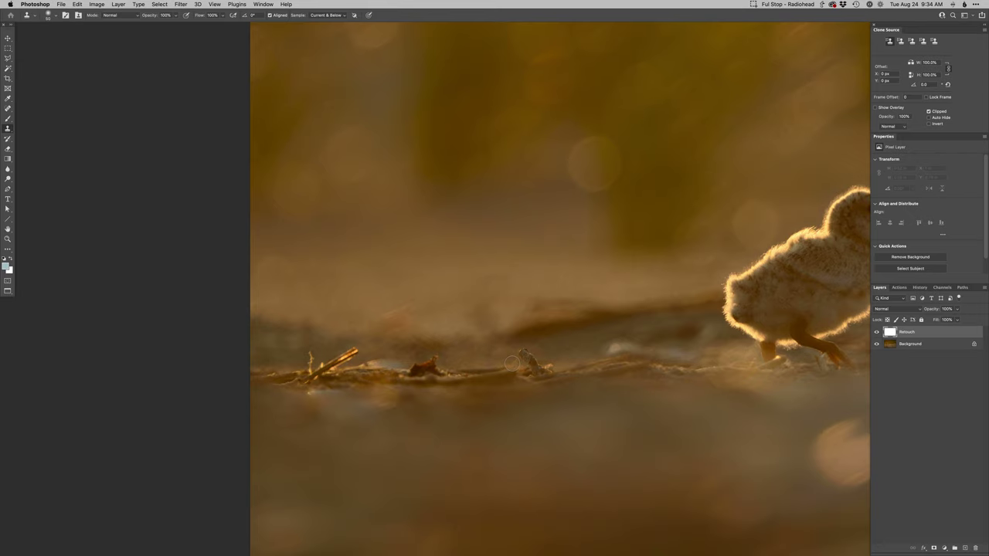
alt+click(483, 350)
click(522, 351)
mouse_move(535, 364)
mouse_down()
mouse_move(567, 360)
mouse_move(540, 372)
mouse_up()
drag(623, 348, 599, 348)
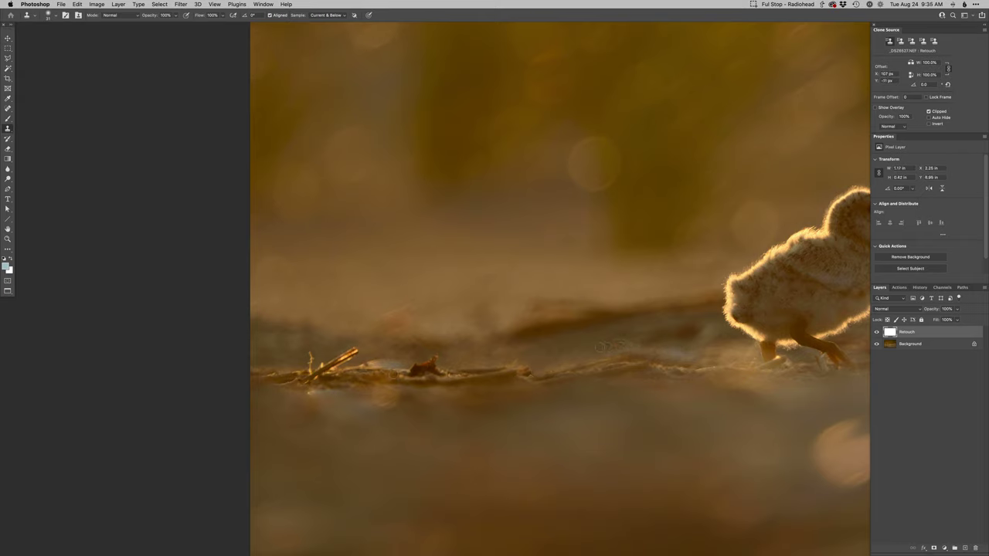
Clone out the raised twigs on the ground line near the photo's left edge.
alt+click(378, 354)
drag(372, 360, 385, 365)
alt+click(286, 365)
mouse_move(308, 369)
mouse_down()
mouse_move(309, 355)
mouse_move(307, 367)
mouse_move(333, 367)
mouse_move(354, 353)
mouse_up()
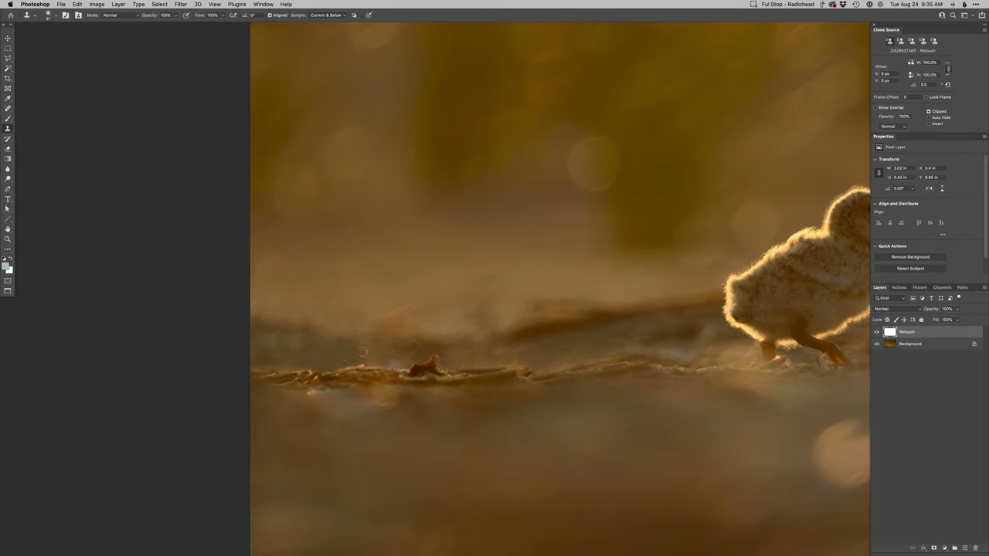
Clone out the bright specks and the reddish clump along the ground line behind the chick.
alt+click(313, 370)
mouse_move(313, 380)
mouse_down()
mouse_move(303, 385)
mouse_move(344, 393)
mouse_move(313, 396)
mouse_up()
alt+click(337, 378)
alt+click(404, 359)
mouse_move(414, 365)
mouse_down()
mouse_move(444, 364)
mouse_move(411, 365)
mouse_move(435, 364)
mouse_move(424, 359)
mouse_move(474, 380)
mouse_up()
alt+click(447, 364)
Clone clean sand over the dark mound in the background behind the chick's tail.
scroll(474, 380, right, 8)
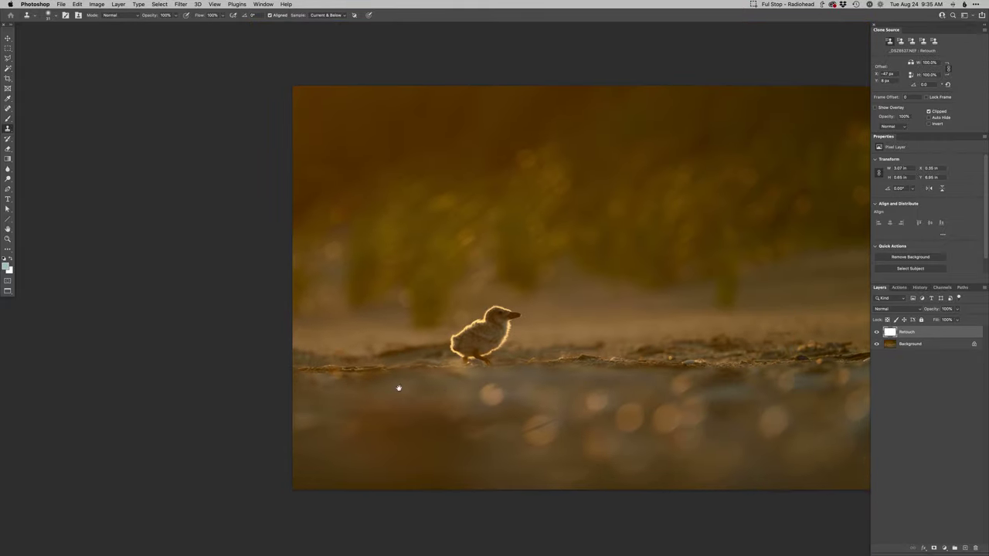
scroll(191, 350, up, 5)
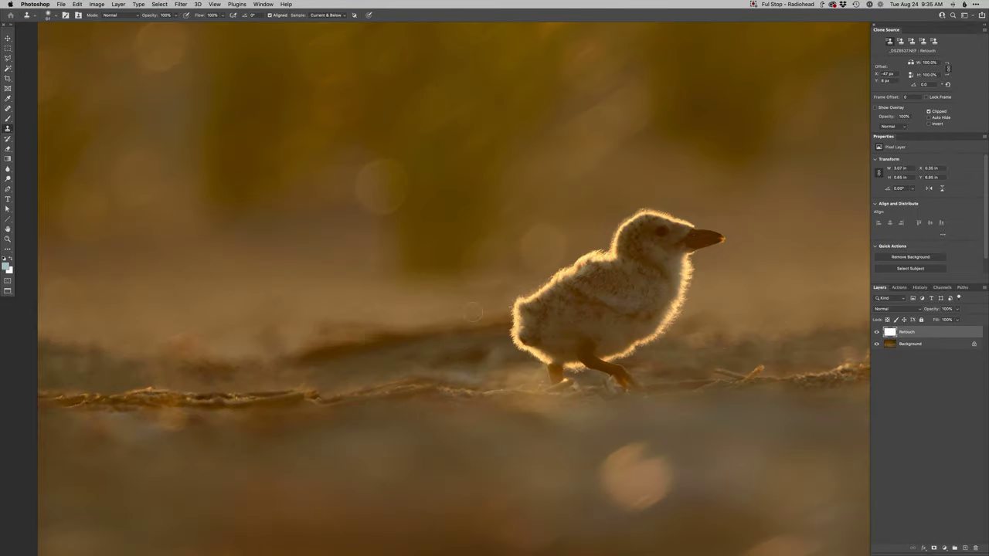
alt+click(473, 312)
drag(499, 325, 504, 326)
drag(427, 327, 434, 329)
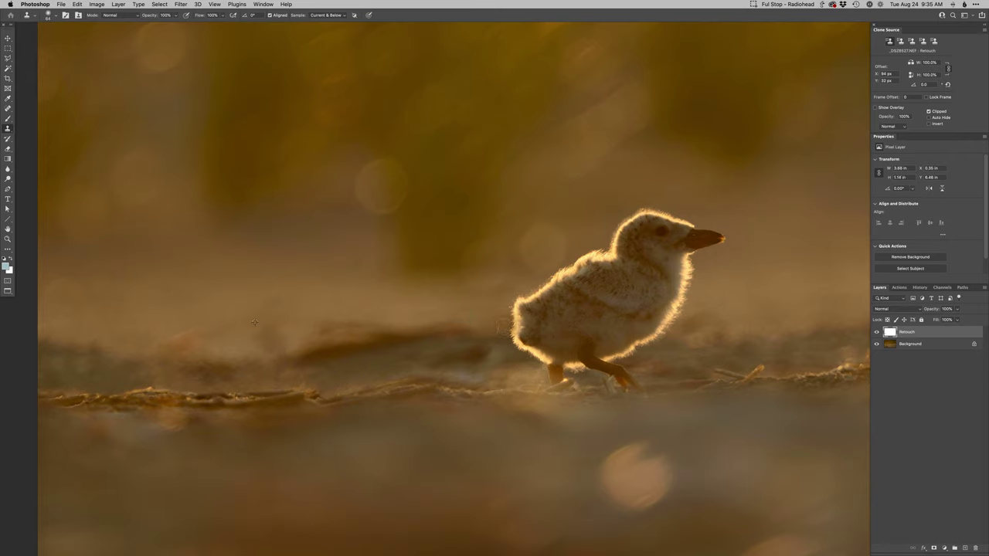
alt+click(324, 332)
mouse_move(299, 358)
mouse_down()
mouse_move(354, 342)
mouse_move(506, 327)
mouse_up()
alt+click(318, 319)
alt+click(391, 322)
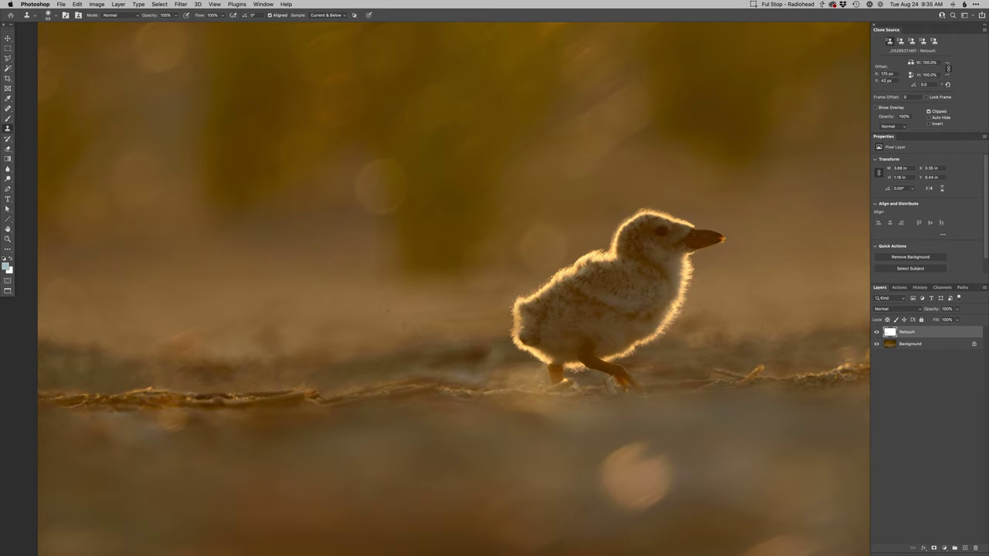
Clone away the remaining dark patches right beside the chick's tail.
alt+click(398, 351)
click(477, 353)
alt+click(455, 352)
drag(479, 352, 515, 314)
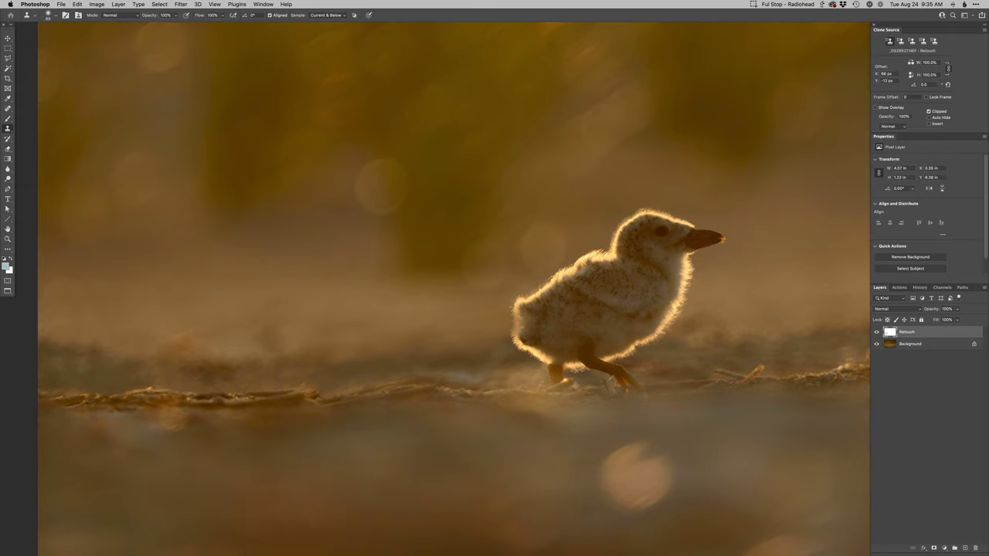
Add a layer mask to the Retouch layer and paint black along the chick's tail to restore its original edge.
key(super+shift+m)
key(b)
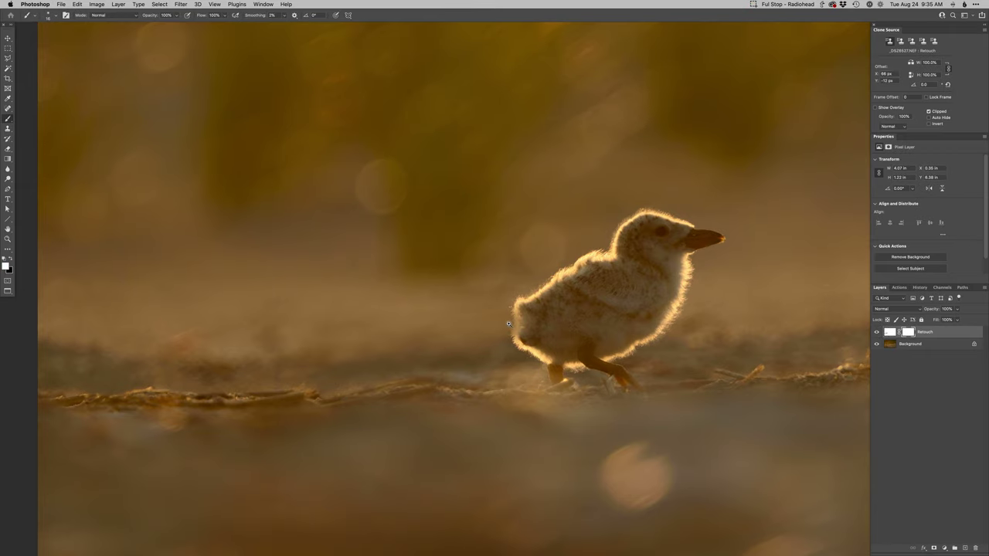
scroll(502, 340, up, 2)
right_click(554, 311)
key(Escape)
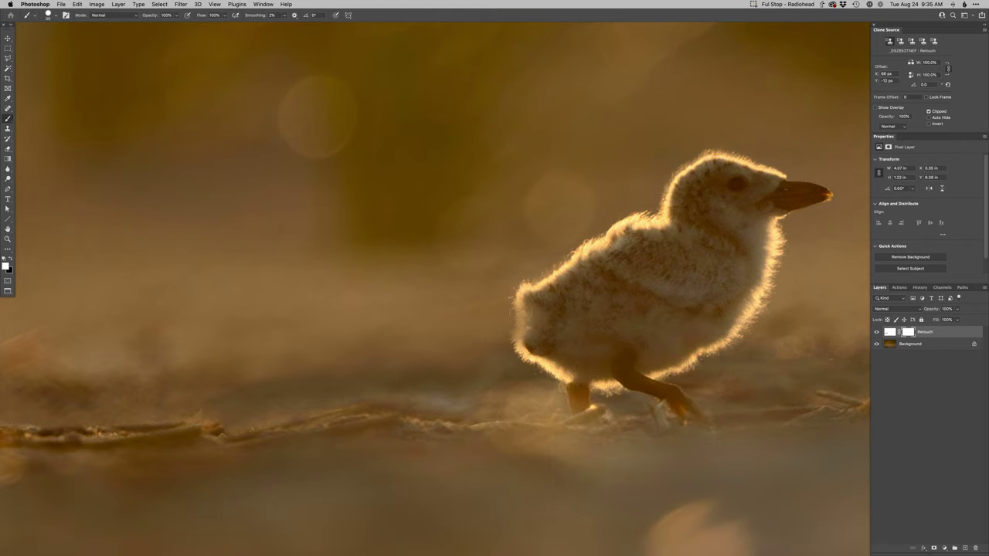
key(x)
mouse_move(522, 292)
mouse_down()
mouse_move(518, 340)
mouse_move(520, 328)
mouse_up()
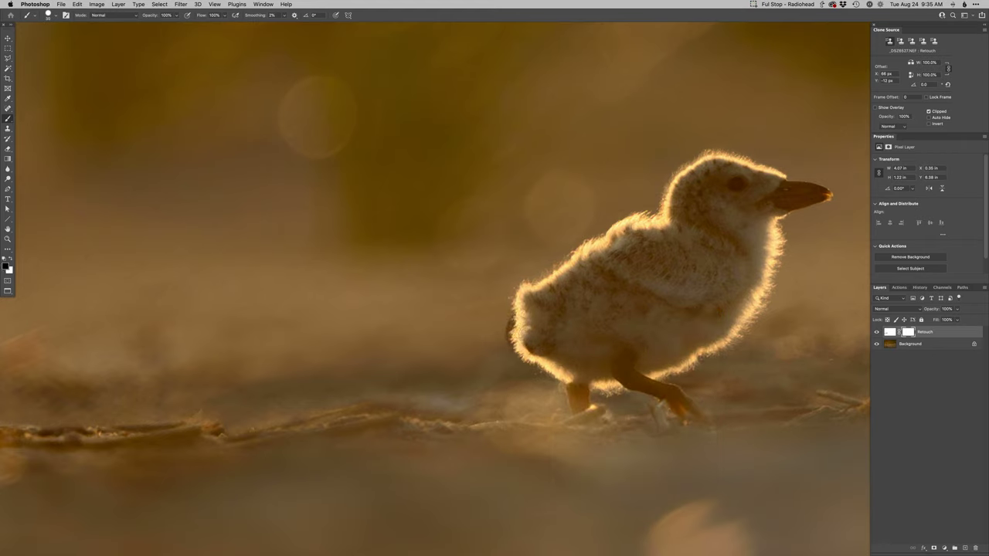
Choose a soft brush with 0% hardness, reduce its size, and paint the mask white over the dark patch behind the tail.
right_click(479, 305)
click(520, 373)
click(493, 372)
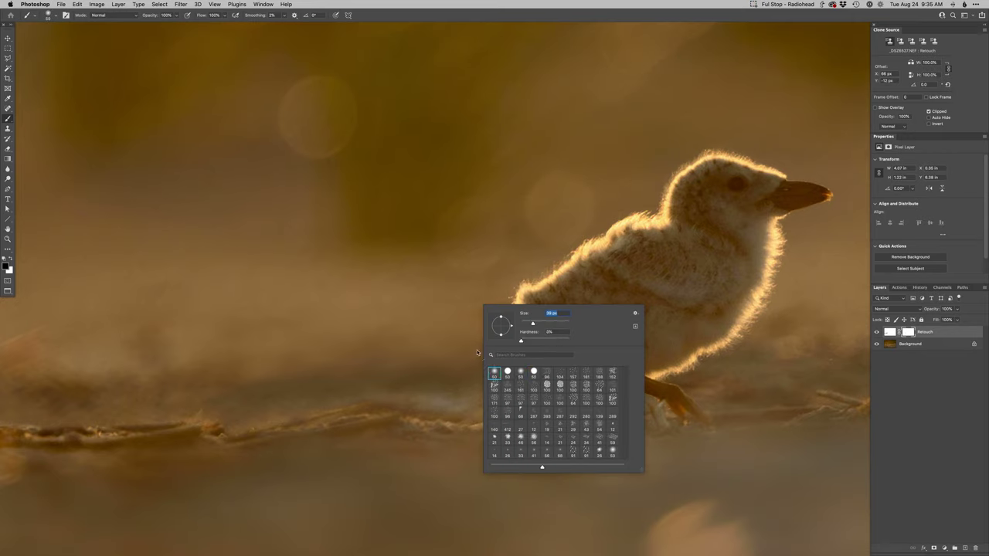
key(Return)
drag(479, 352, 475, 349)
key(x)
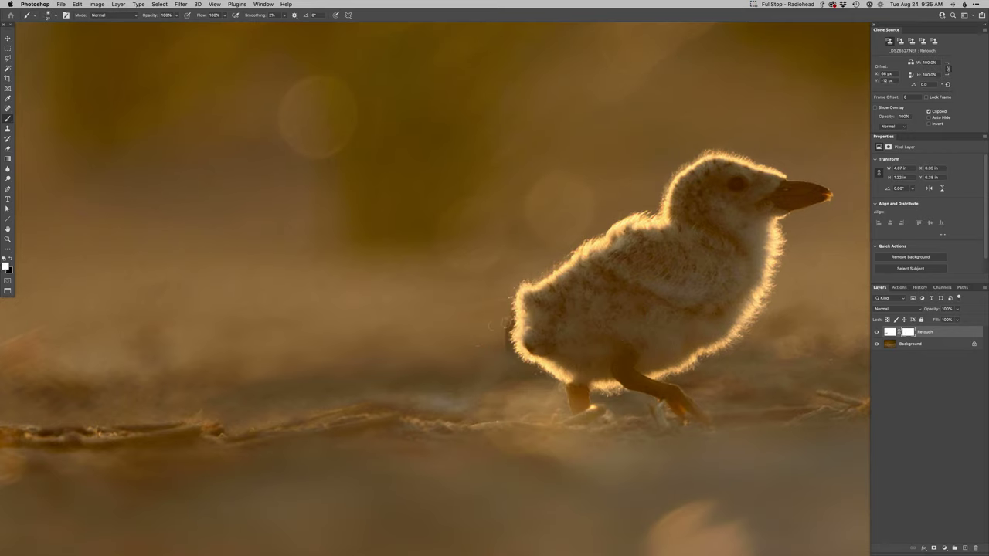
click(508, 326)
Finish refining the mask along the chick's tail edge and apply the mask to the Retouch layer.
key(x)
scroll(520, 333, down, 5)
drag(522, 360, 488, 359)
scroll(483, 338, up, 6)
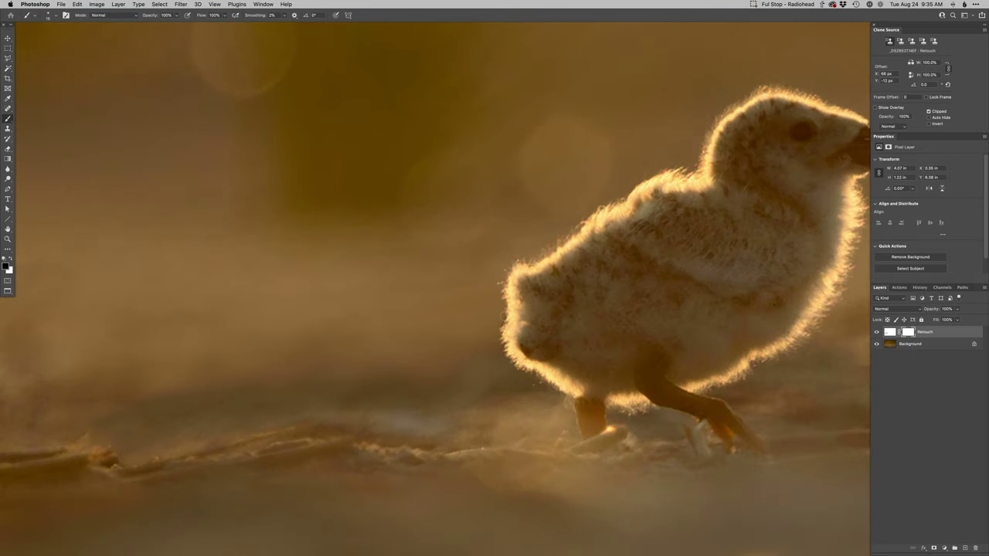
key(x)
scroll(502, 357, down, 7)
mouse_move(731, 363)
mouse_down()
mouse_move(610, 358)
mouse_move(526, 337)
mouse_up()
key(super+z)
Clone smooth sand over the dark mounds on the ground in front of the chick.
key(s)
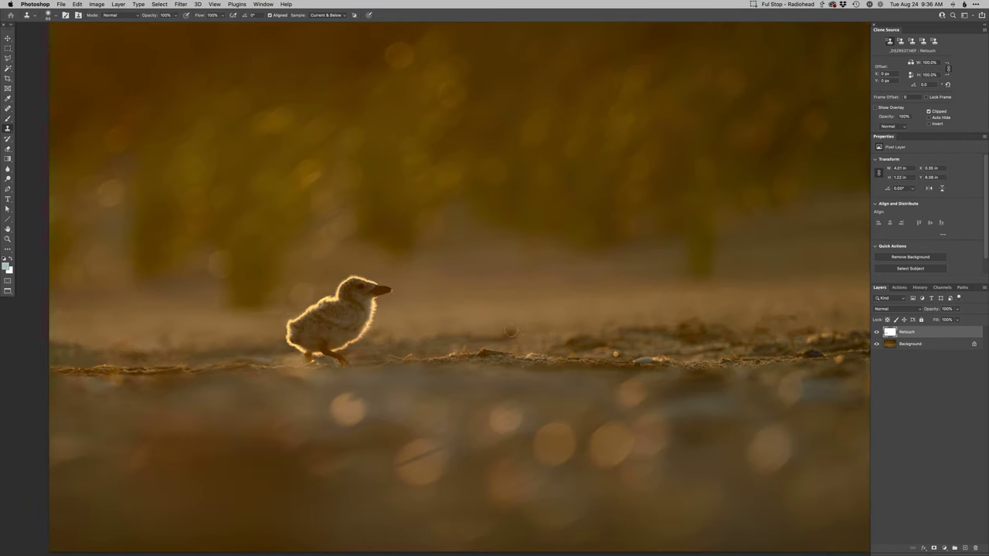
drag(619, 365, 482, 353)
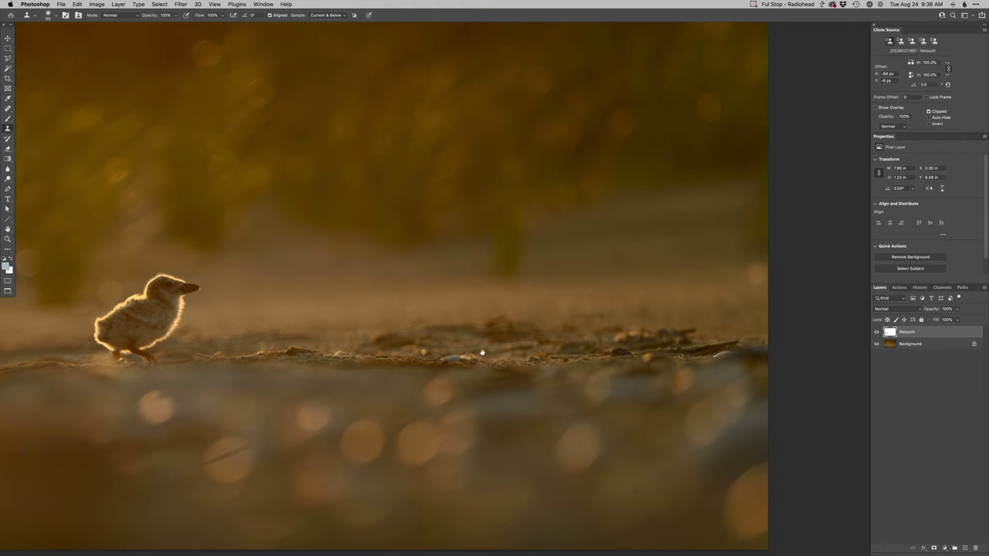
mouse_move(388, 334)
mouse_down()
mouse_move(399, 334)
mouse_move(383, 340)
mouse_move(501, 314)
mouse_move(514, 332)
mouse_move(553, 337)
mouse_up()
alt+click(354, 327)
alt+click(694, 325)
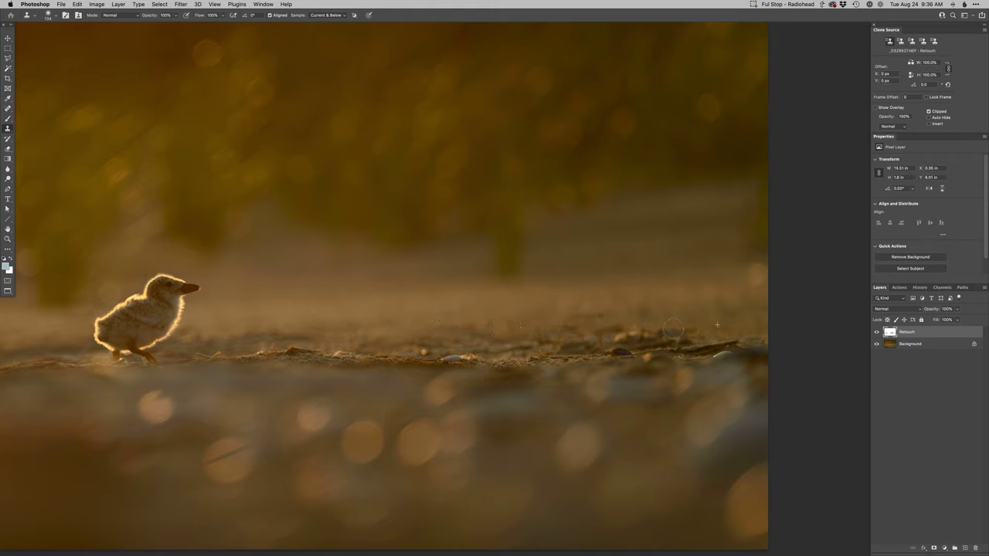
Clone out the remaining dark debris on the ground toward the photo's right edge.
click(654, 346)
drag(641, 348, 623, 346)
key(super+minus)
drag(469, 371, 600, 365)
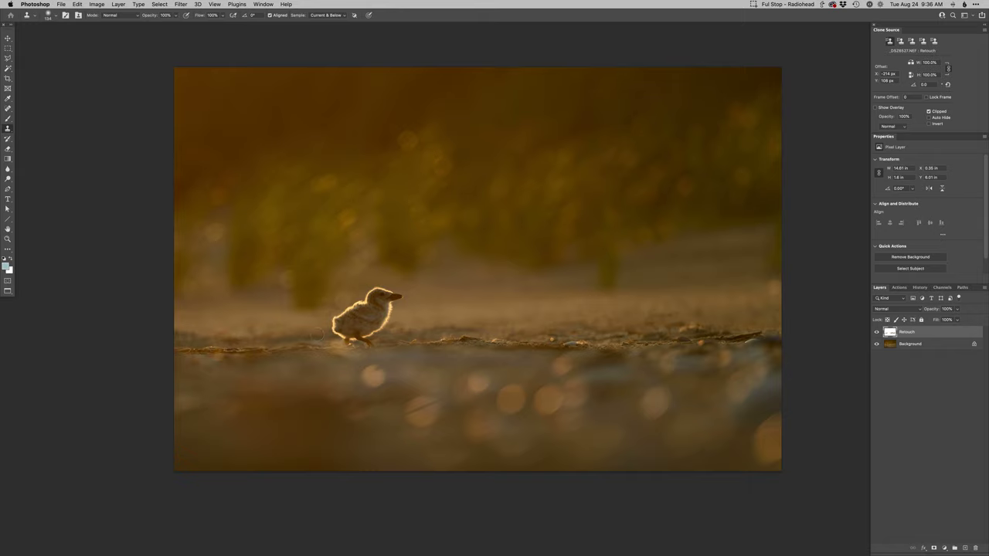
Add a Curves adjustment layer and shape a contrast S-curve by lowering the shadows and lifting the highlights.
key(super+m)
key(Return)
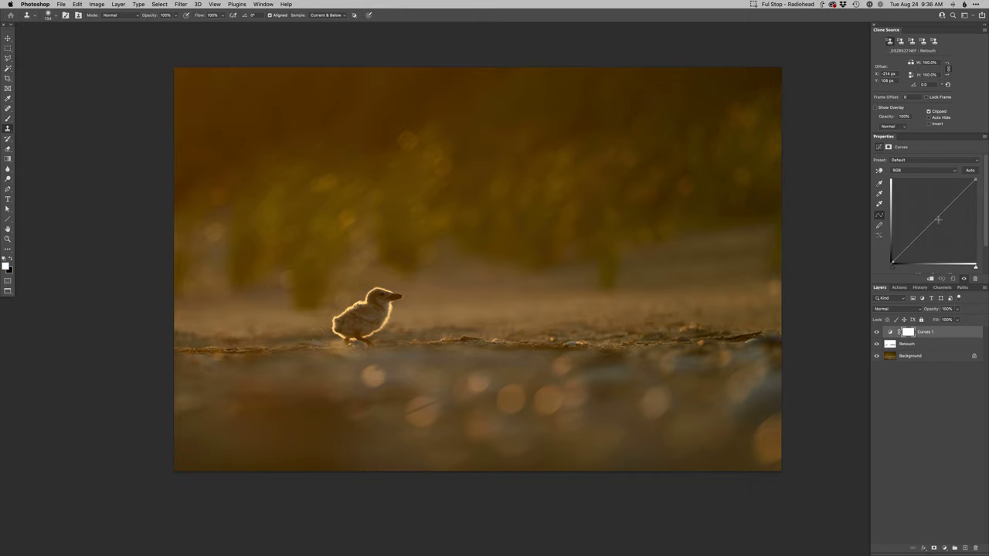
click(915, 243)
drag(917, 244, 919, 243)
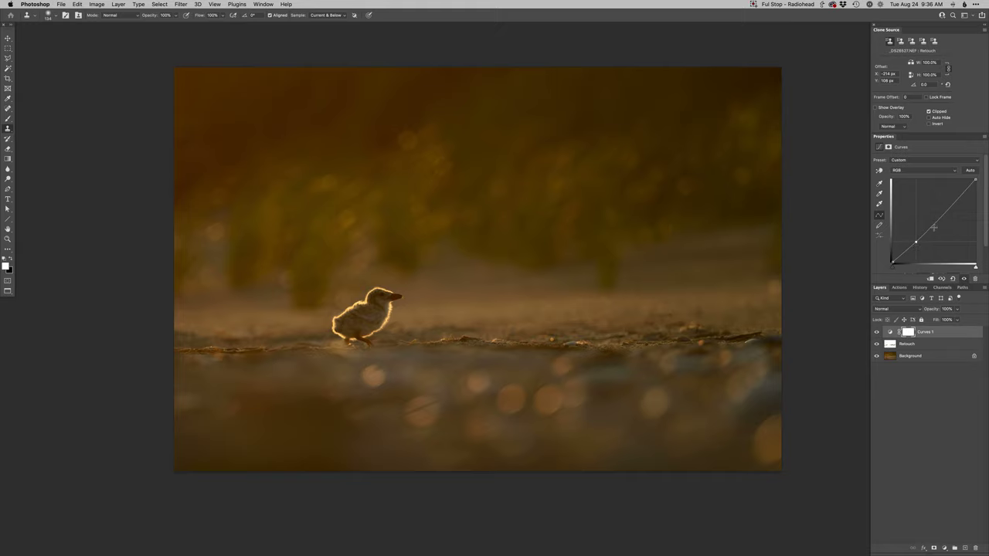
click(957, 197)
click(957, 195)
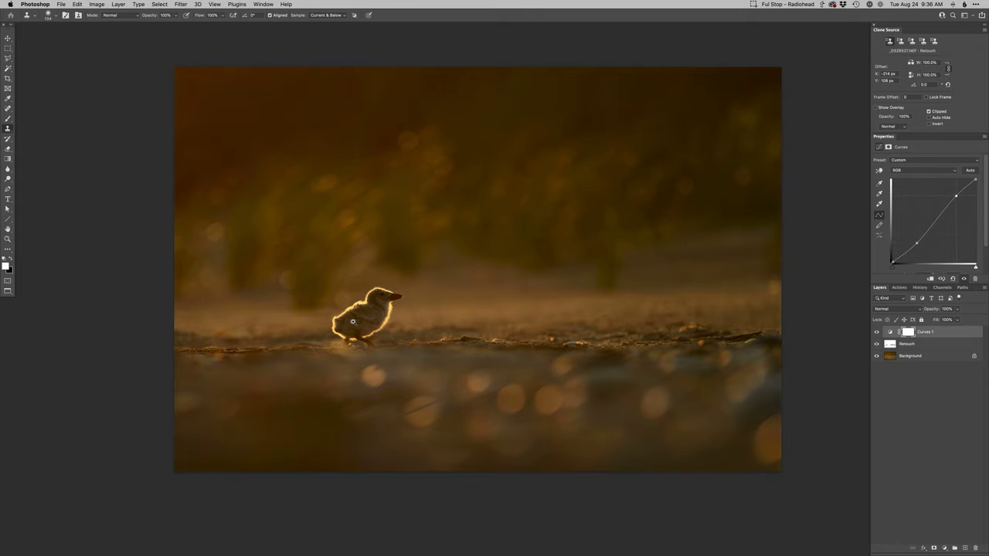
Paint black over the chick's body on the Curves 1 mask with a soft round brush to reduce the contrast there.
drag(354, 322, 381, 307)
key(b)
right_click(439, 259)
double_click(450, 329)
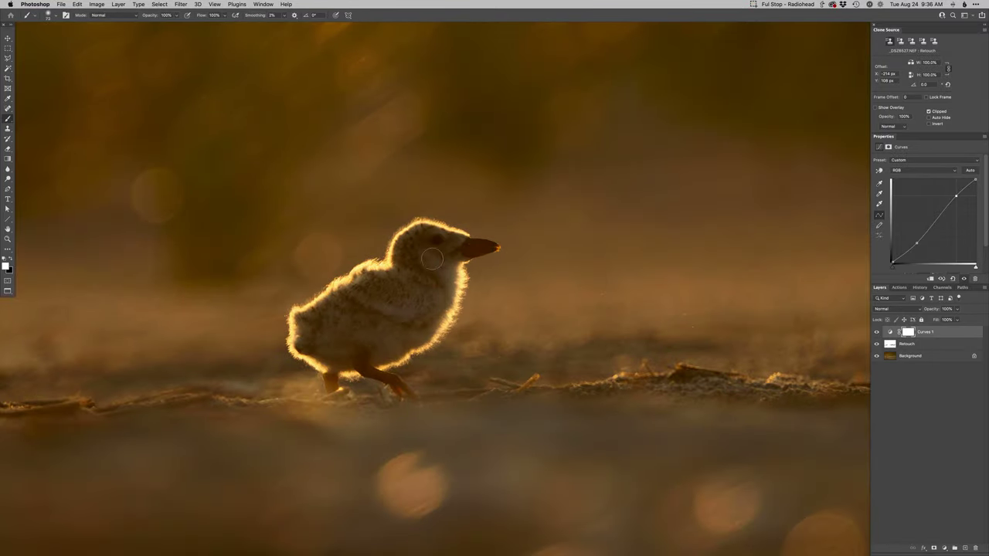
key(x)
right_click(432, 285)
click(442, 336)
key(Return)
drag(376, 310, 364, 309)
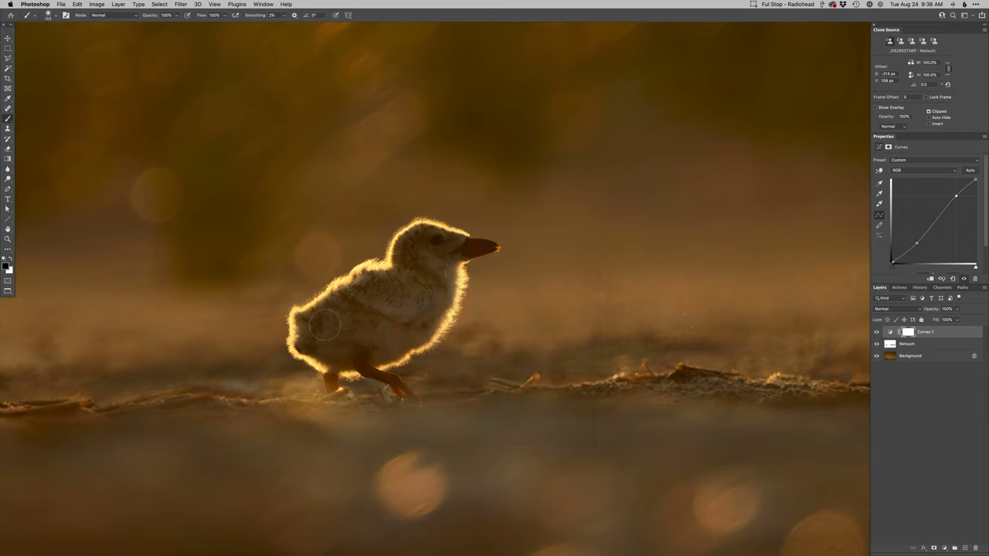
Add a Dodge curves layer with a black mask and paint a white highlight along the chick's bill with a 3 px brush.
alt+click(431, 276)
drag(475, 249, 497, 251)
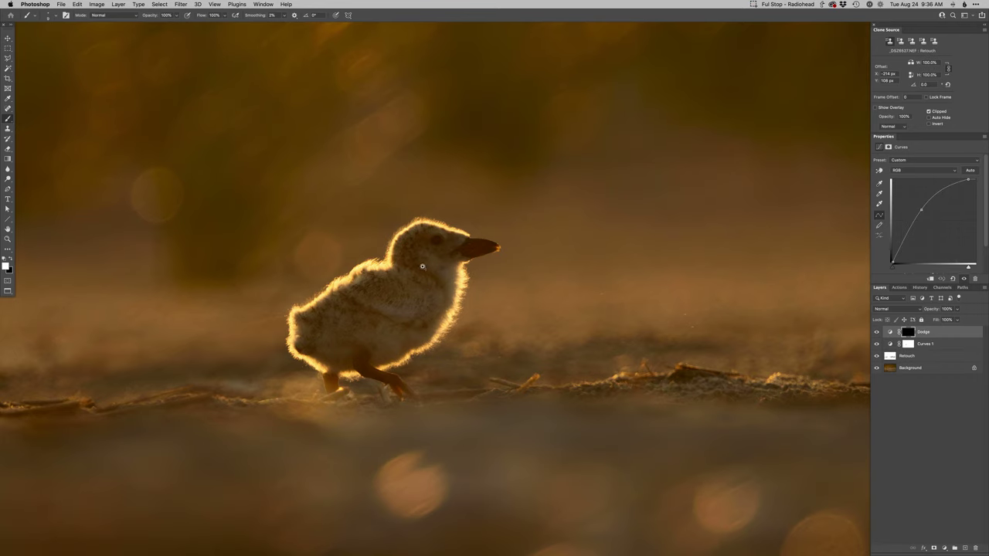
scroll(438, 257, up, 1)
drag(435, 264, 442, 312)
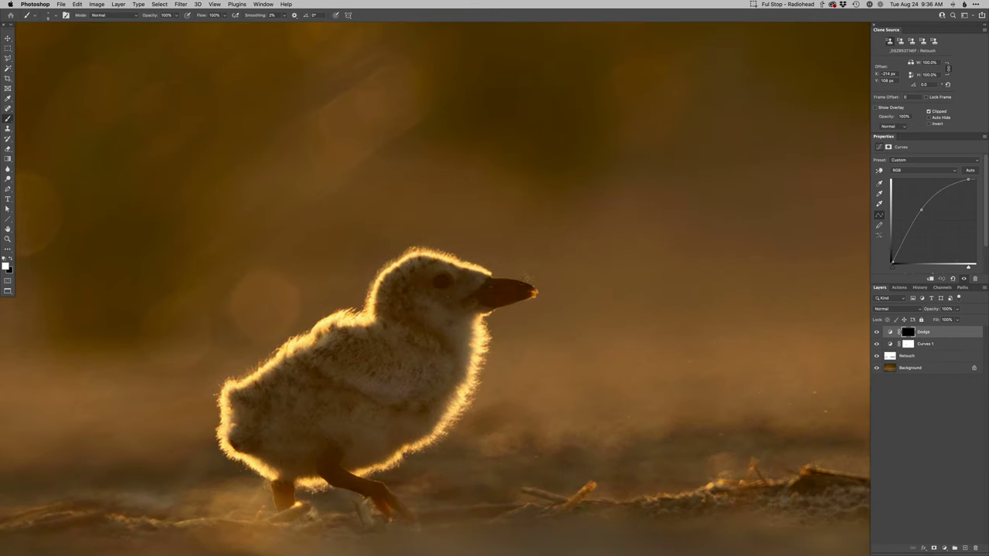
right_click(504, 276)
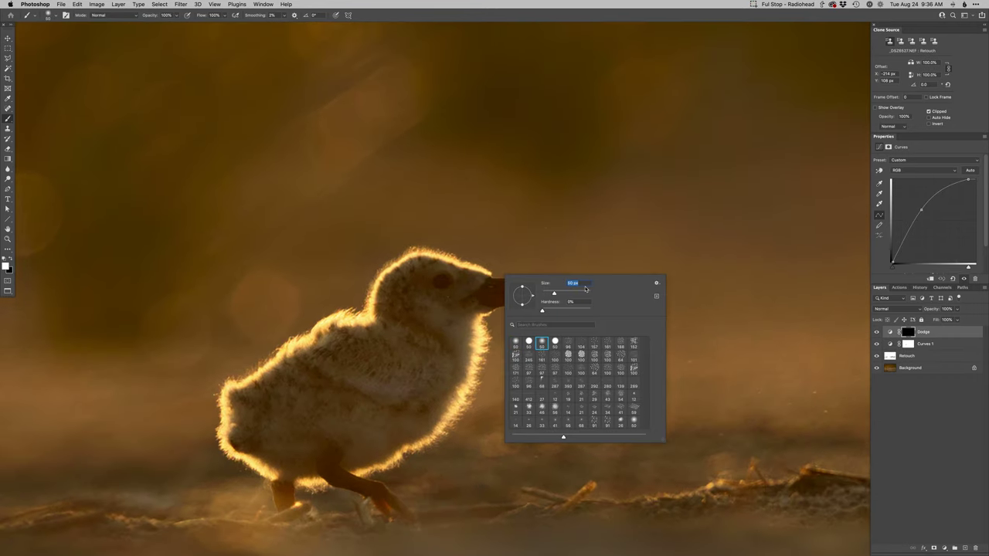
text(3)
key(Return)
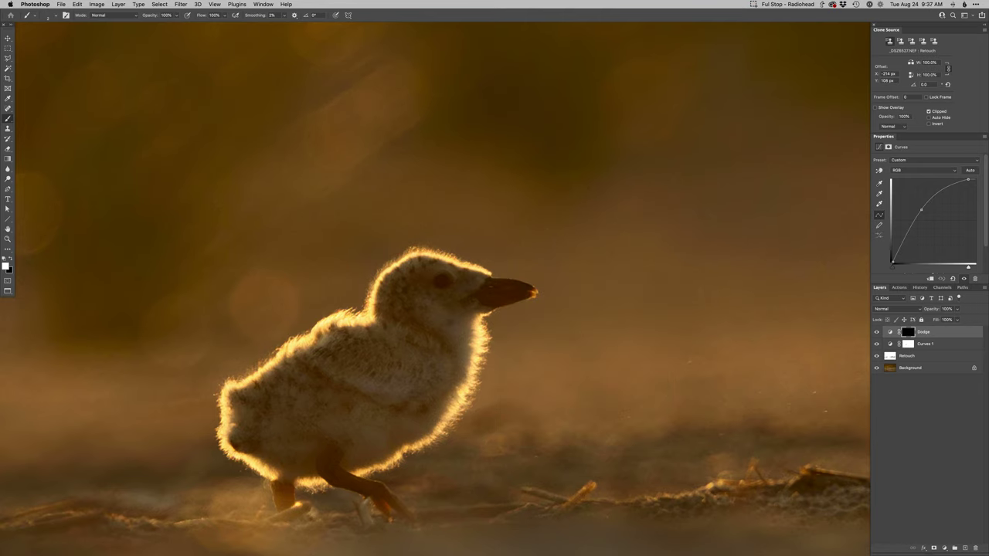
super+click(500, 281)
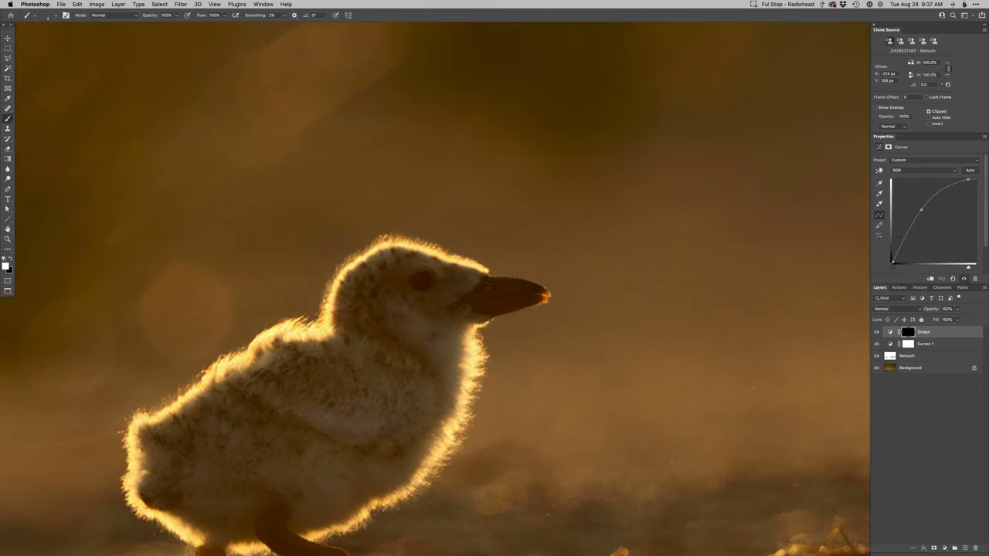
drag(490, 276, 550, 292)
Brighten the rim light along the chick's tail and belly edges on the Dodge mask with a larger white brush.
drag(482, 343, 551, 266)
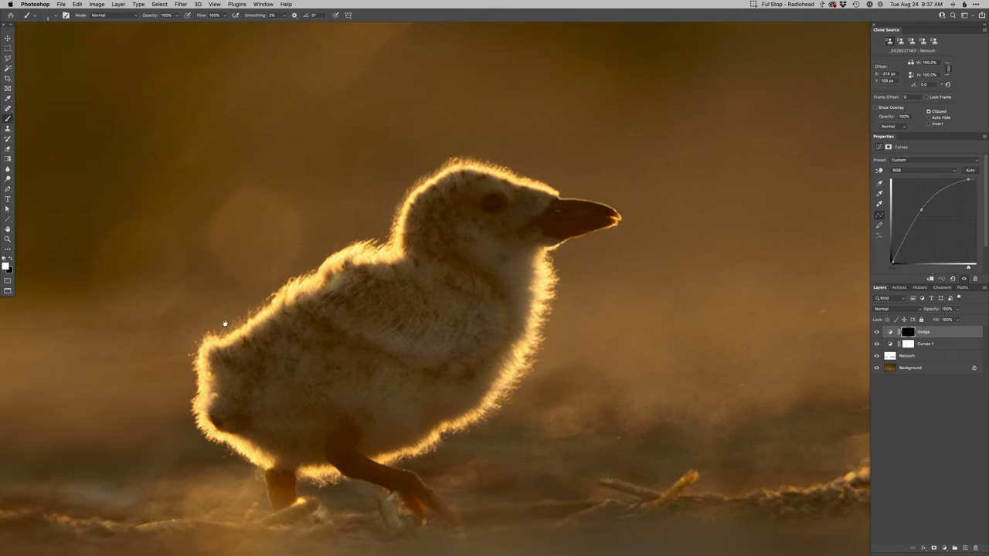
right_click(343, 321)
click(356, 387)
drag(243, 368, 204, 373)
key(x)
key(x)
drag(378, 461, 468, 423)
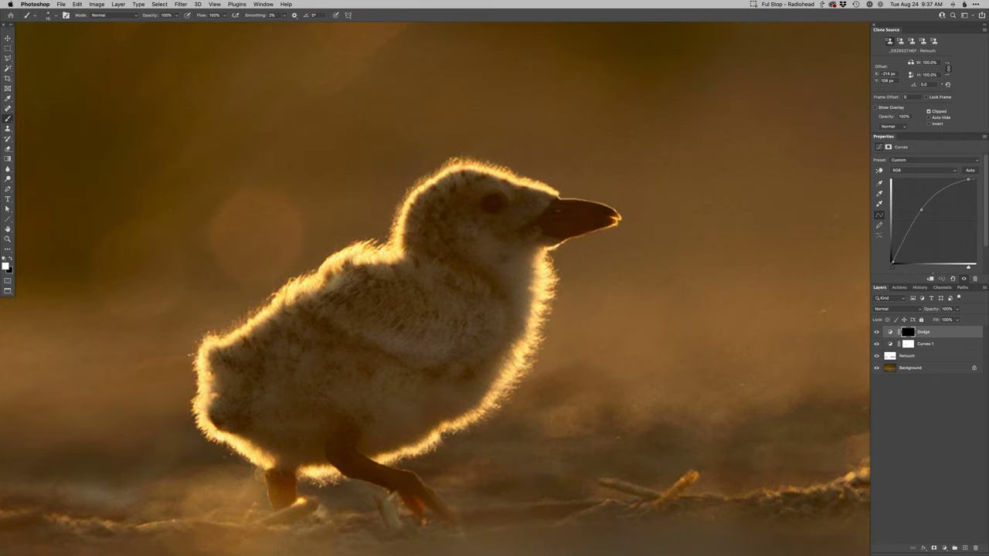
Tone down the dodging on the chick's bill by painting black on the Dodge mask with a larger brush.
drag(616, 307, 501, 382)
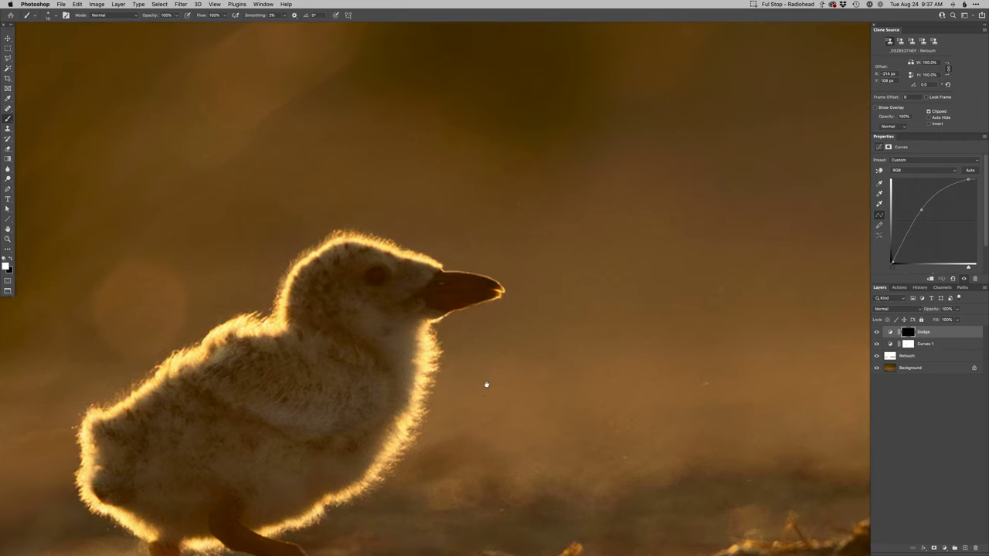
drag(514, 310, 538, 311)
key(x)
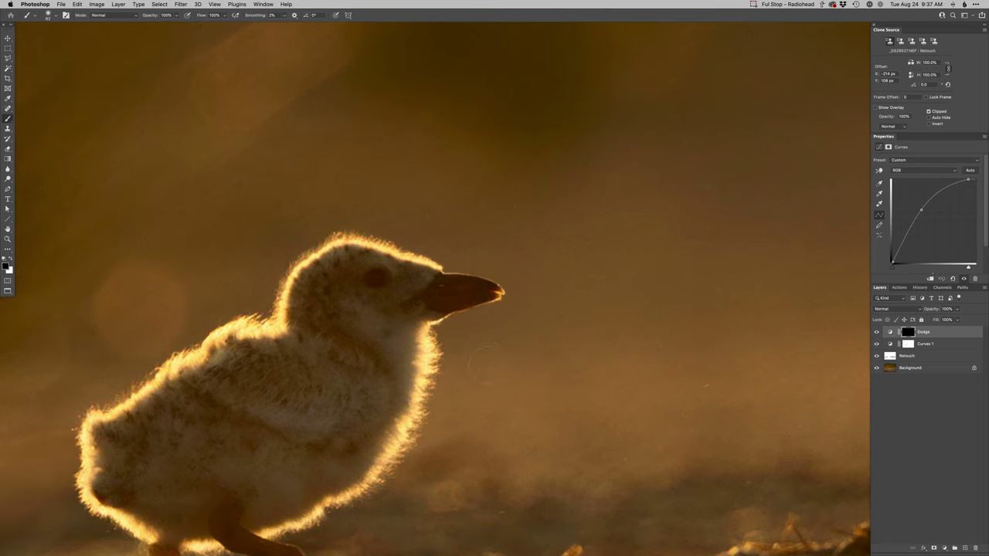
drag(450, 283, 441, 285)
key(x)
Check the Curves 1 effect on and off, then paint black on its mask with a large brush to soften contrast in the background.
alt+click(467, 298)
alt+click(438, 301)
alt+click(409, 305)
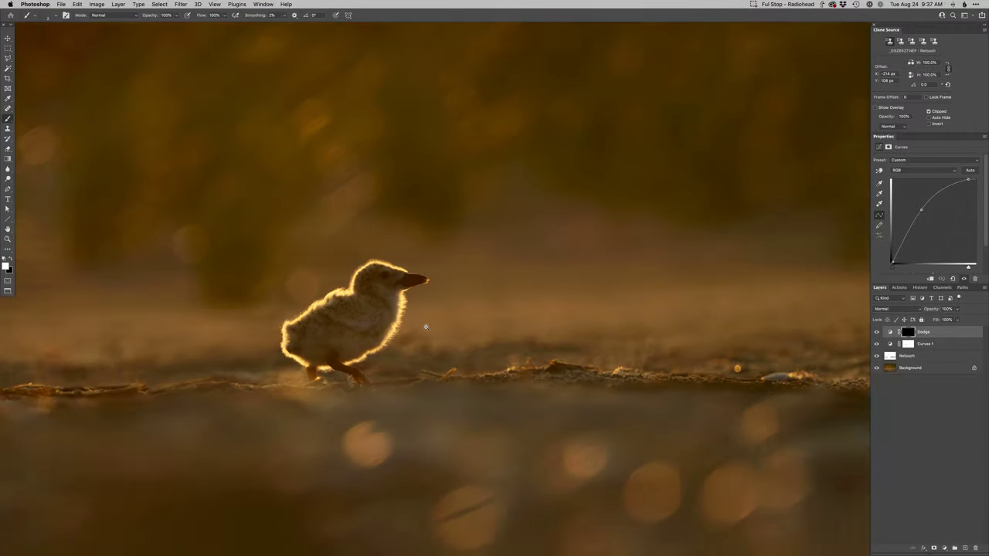
alt+click(428, 327)
scroll(435, 339, down, 4)
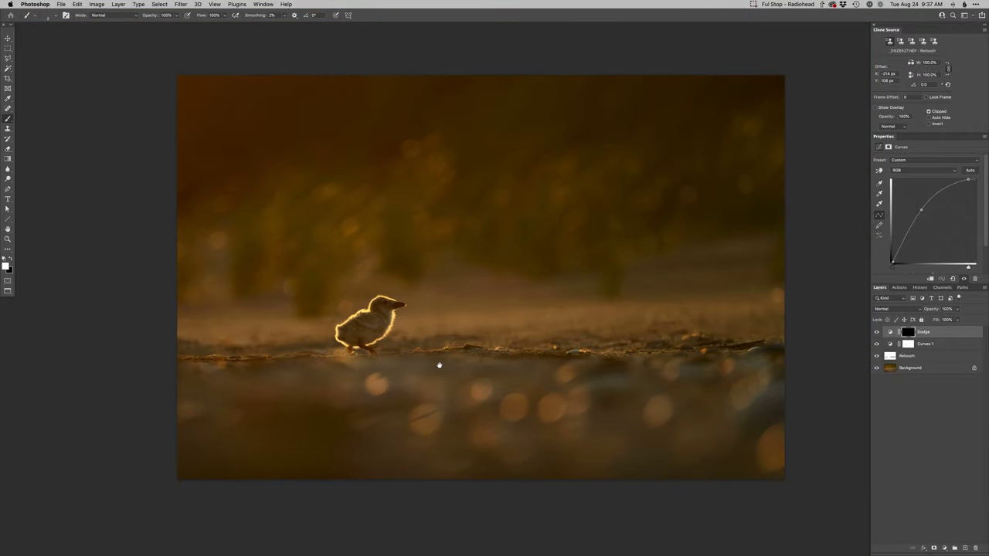
click(877, 345)
click(877, 344)
click(877, 345)
click(878, 345)
click(905, 344)
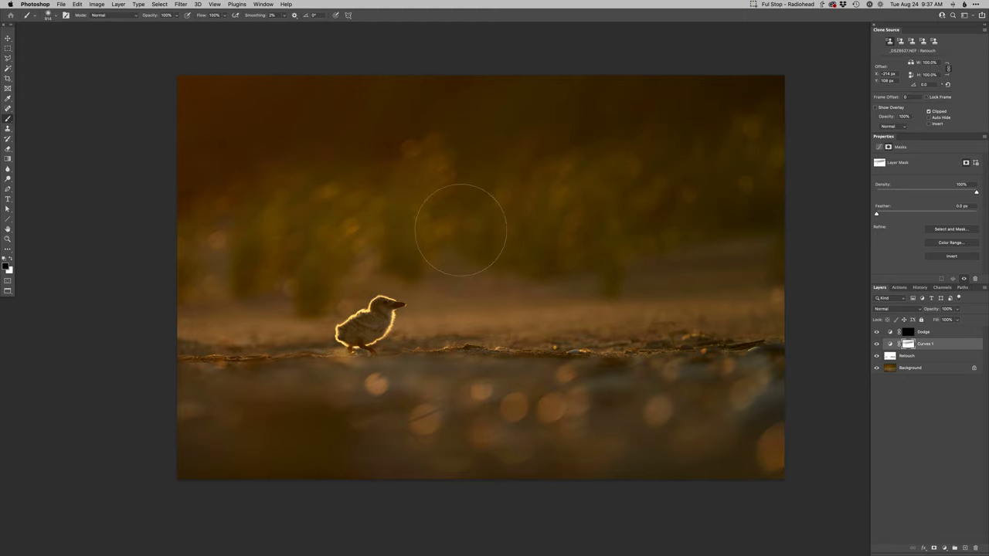
drag(642, 355, 623, 362)
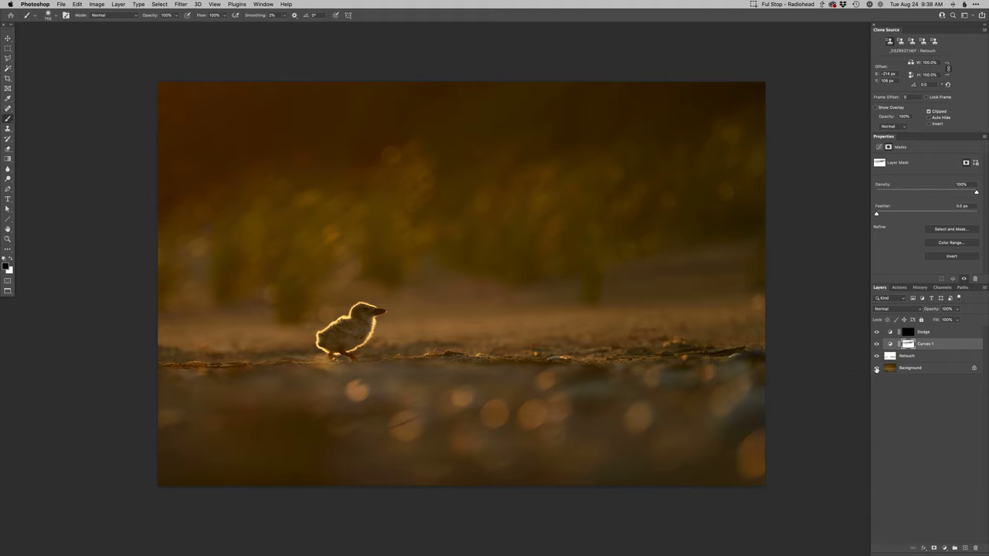
Compare the finished edit with the original by showing only the Background layer and restoring all layers.
alt+click(877, 368)
alt+click(876, 369)
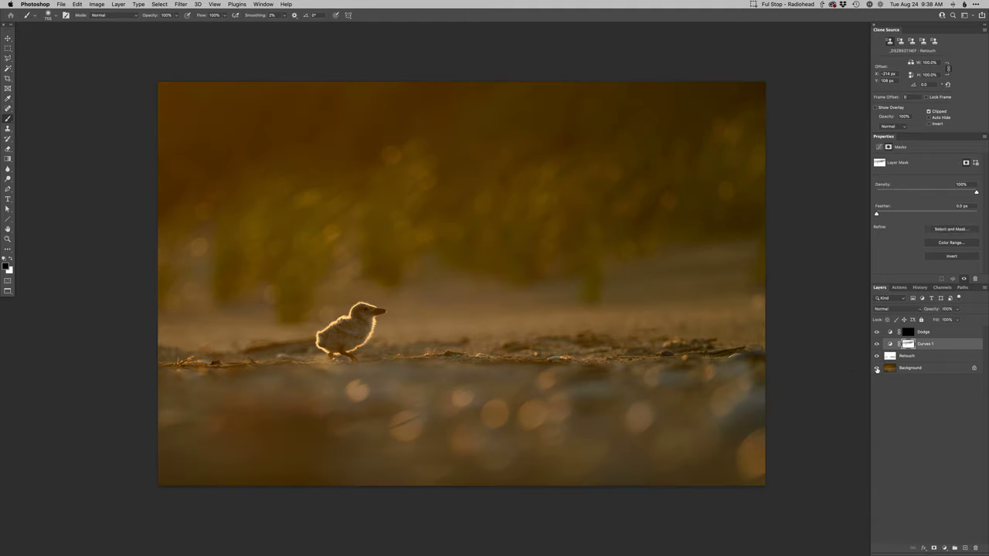
alt+click(876, 369)
alt+click(876, 368)
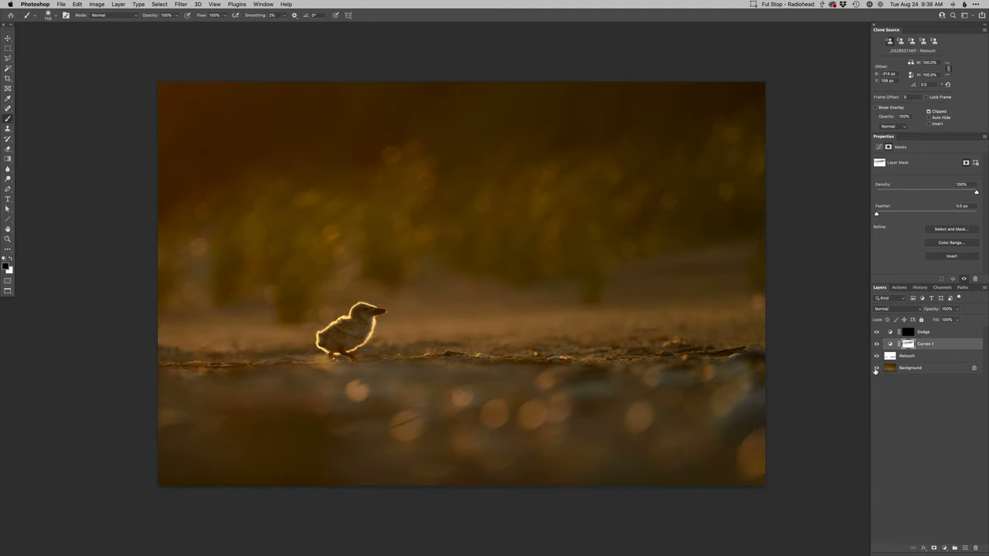
key([)
key([)
key([)
key([)
Switch to Safari and view the website's Online Workshops page.
key(super+Tab)
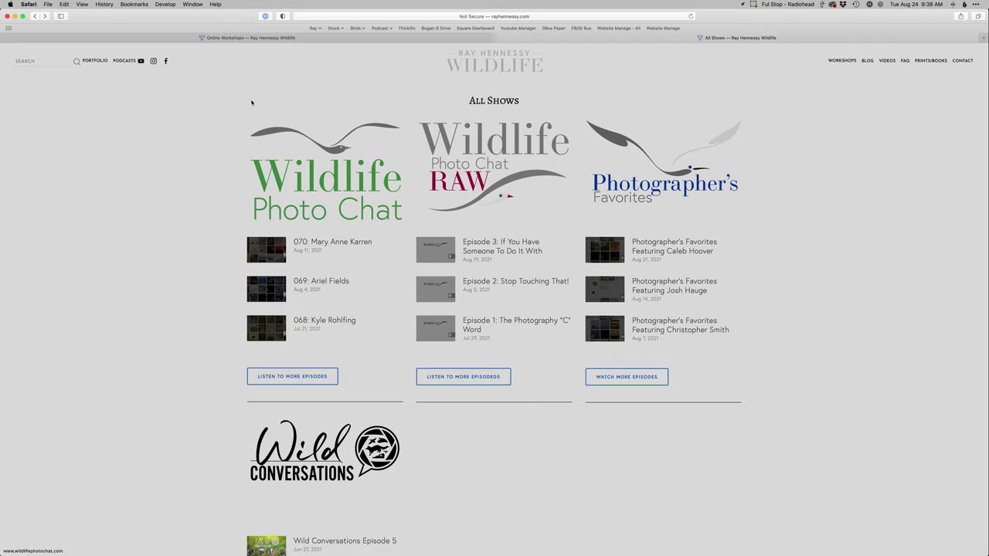
click(230, 39)
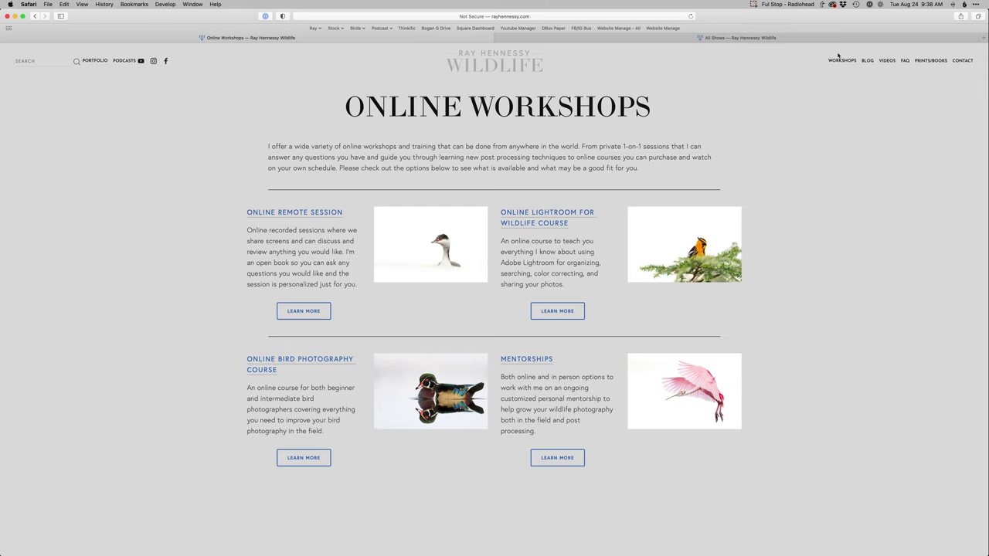
mouse_move(842, 60)
Switch to Lightroom Classic and compare the unedited copy with the finished PSD side by side in Survey view without the side panels.
key(super+Tab)
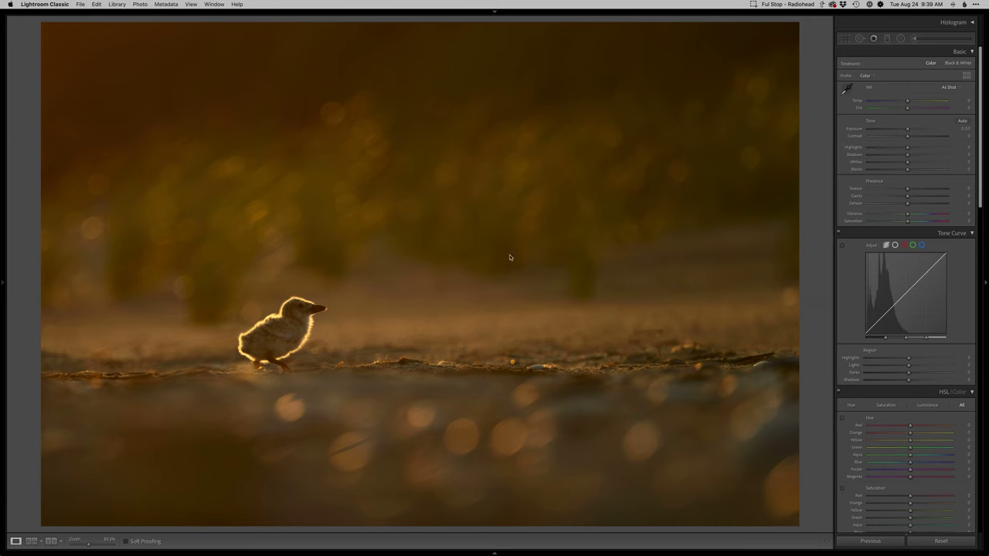
key(g)
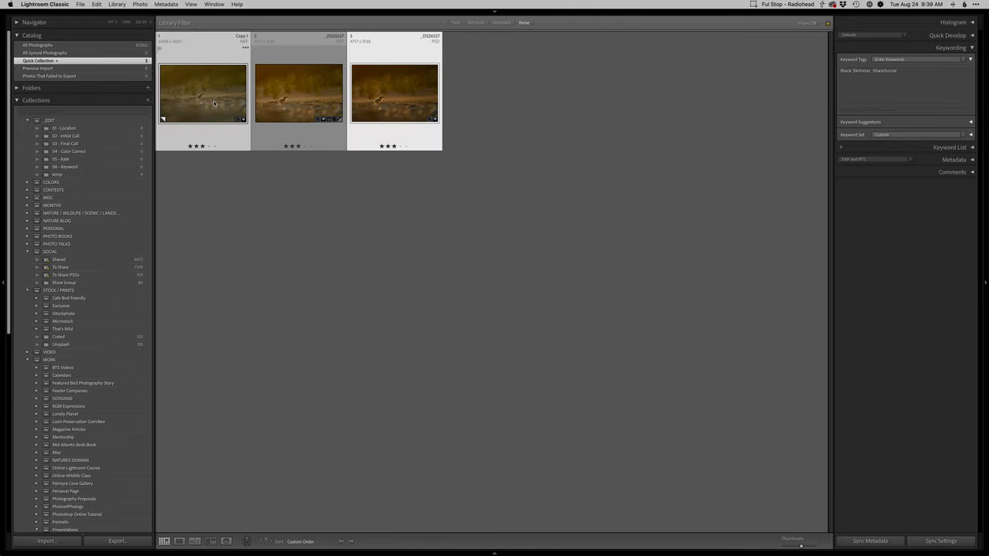
key(Tab)
key(n)
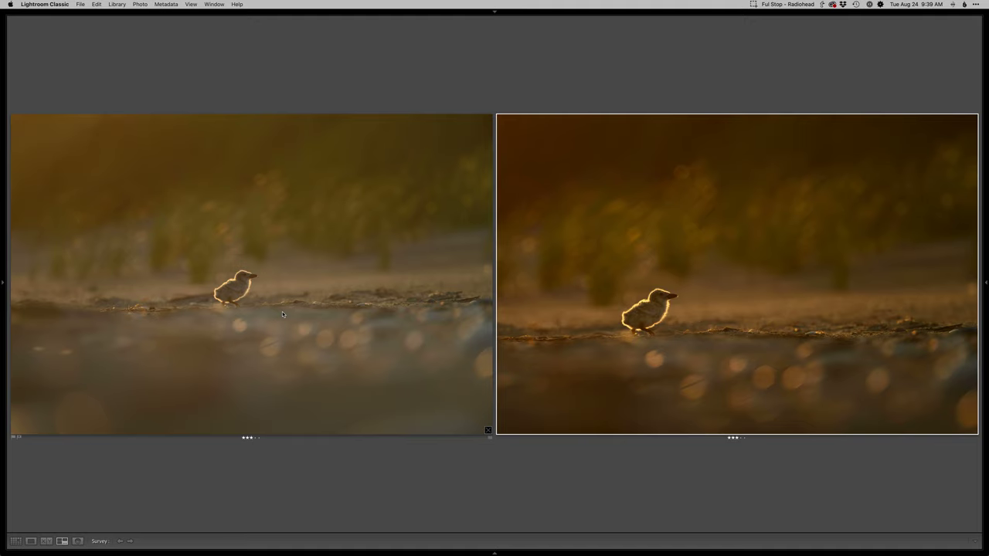
Examine the unedited photo in Loupe view, check it against the edit in Survey view, and advance to the finished version.
click(323, 320)
key(e)
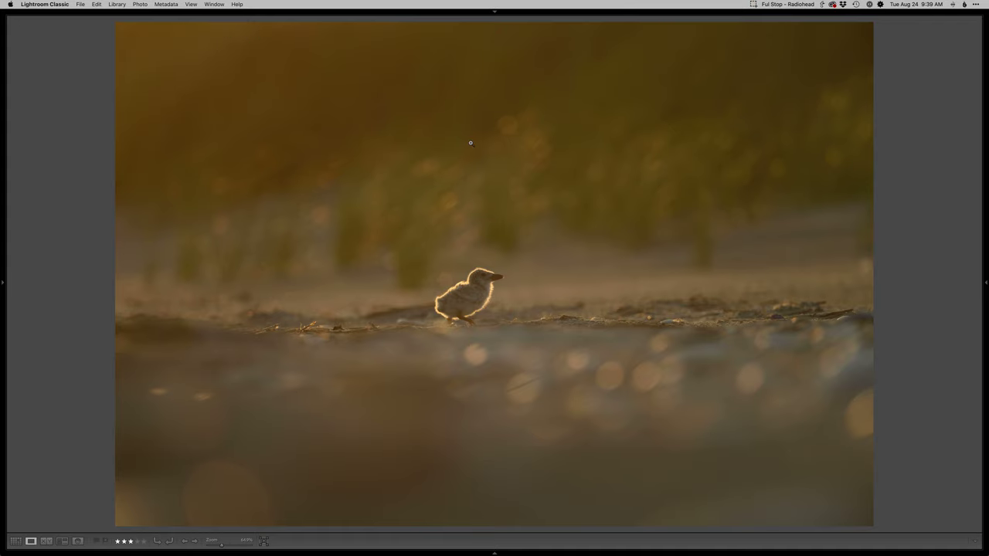
key(n)
key(n)
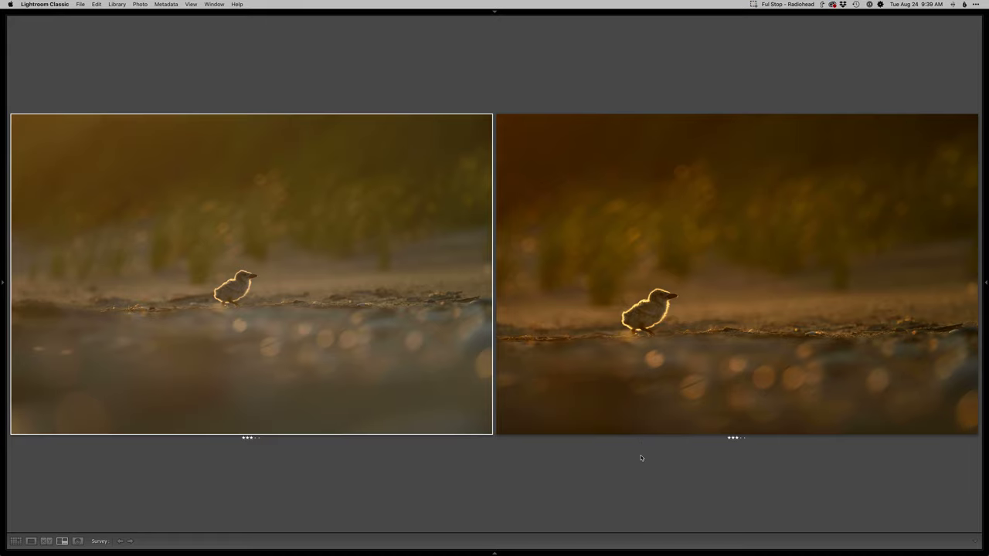
key(e)
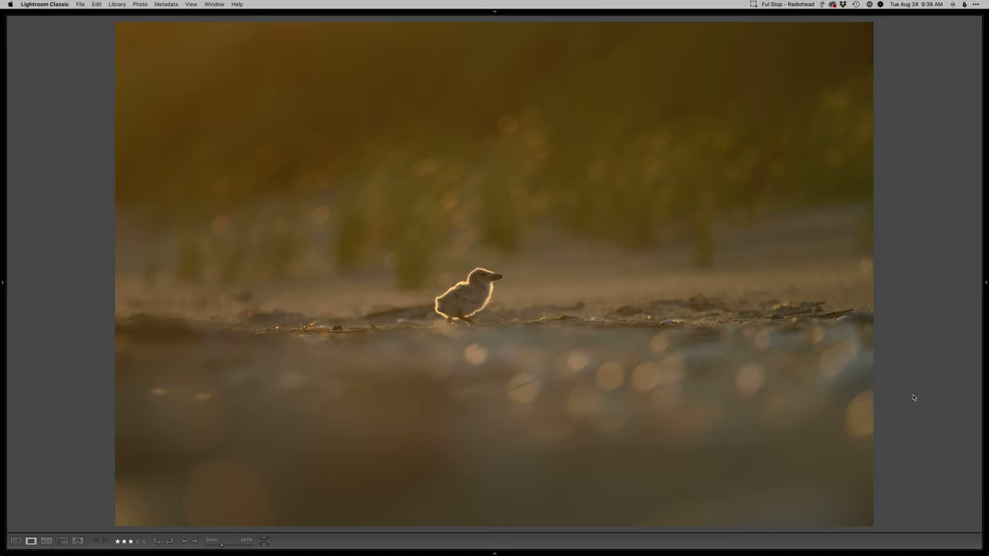
key(Right)
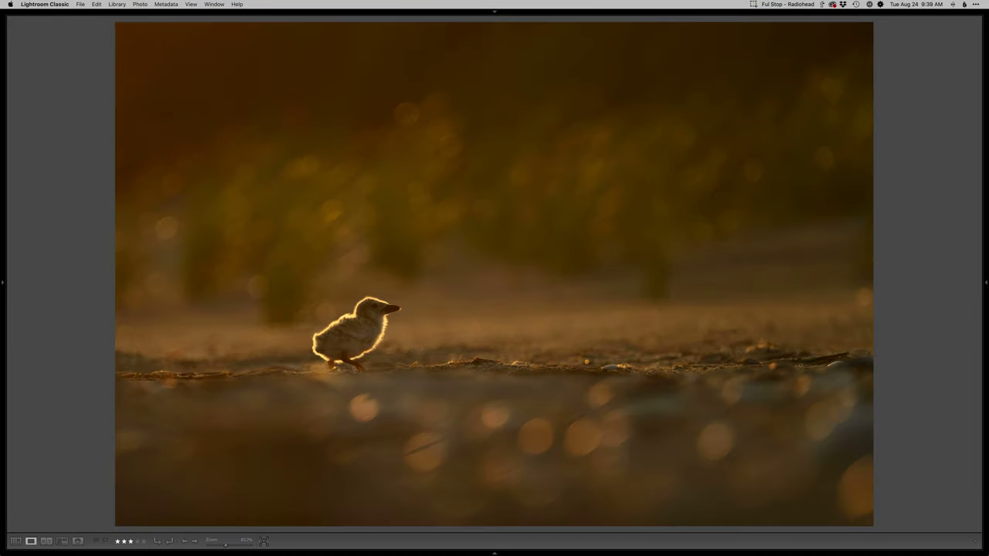